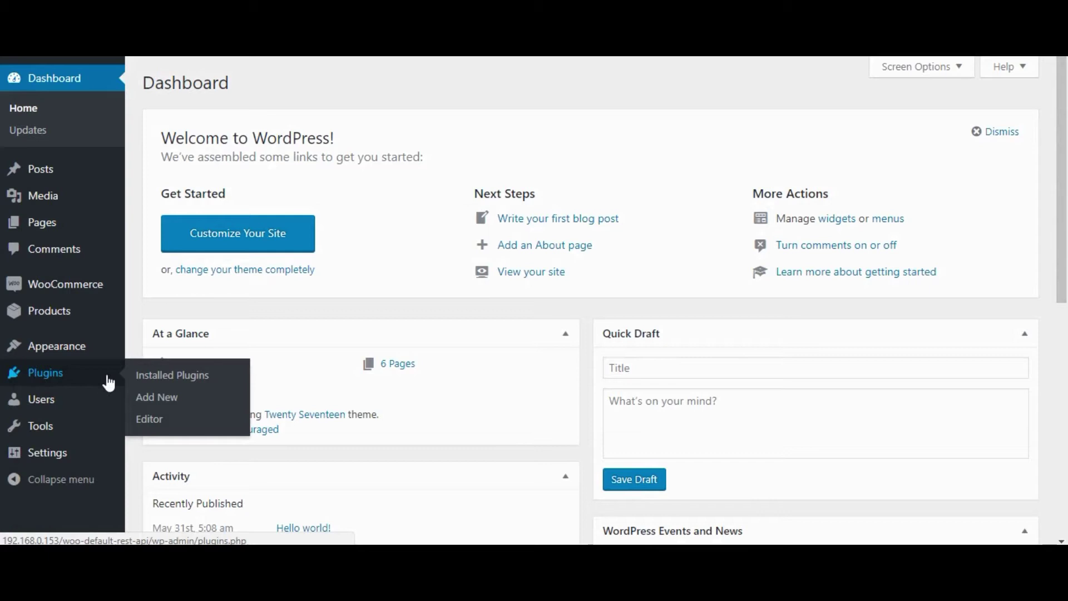
Step: Open Plugins > Add New from the dashboard sidebar
left_click(150, 399)
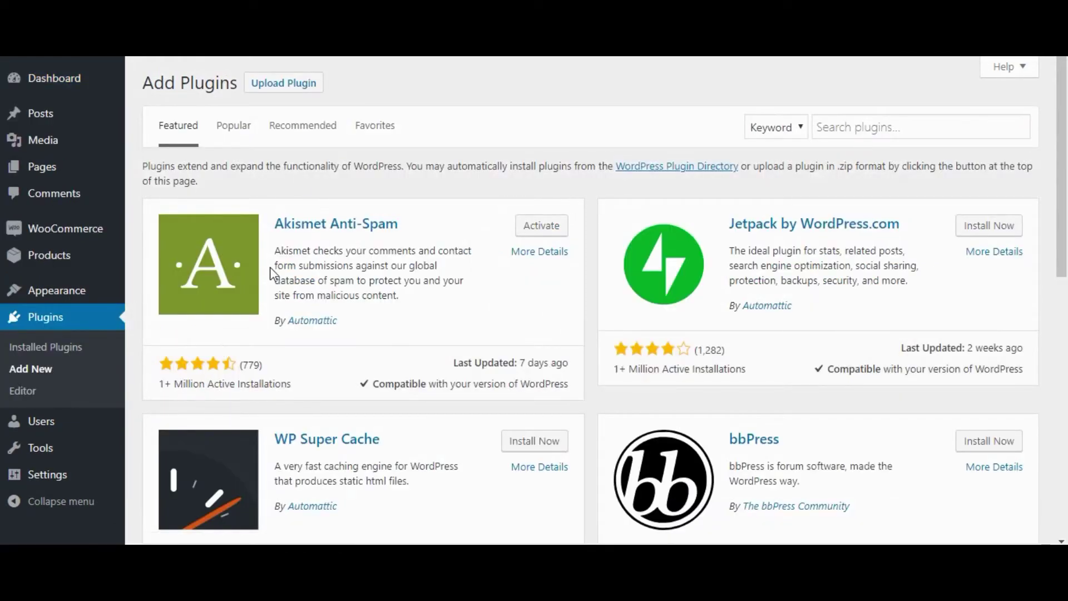
Step: Upload the pgs-woo-api.zip package through Upload Plugin and install it
left_click(287, 87)
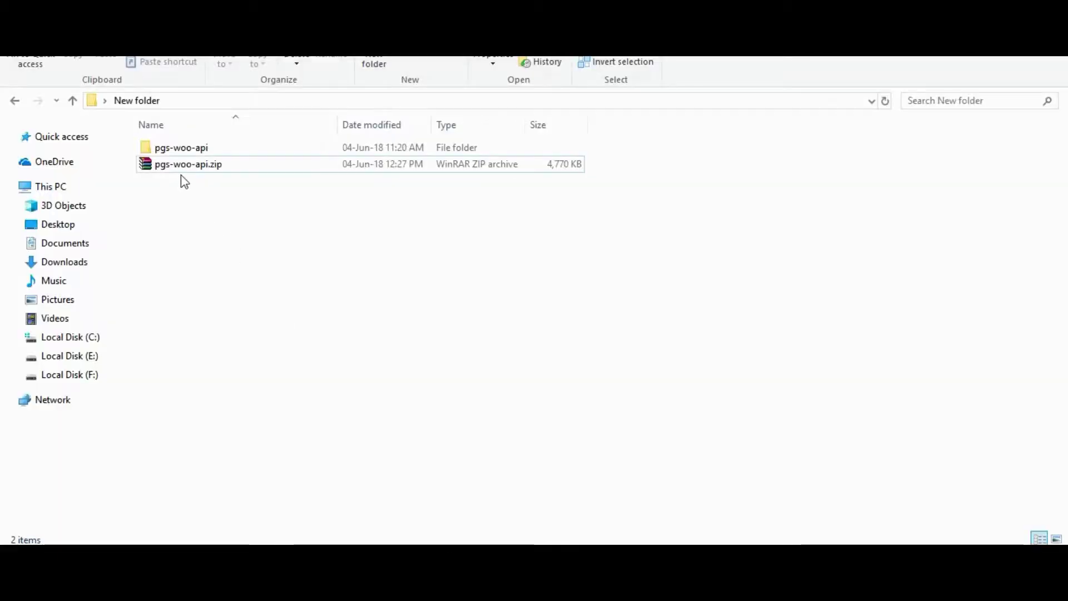
left_click(176, 164)
mouse_move(176, 164)
left_mouse_down()
mouse_move(241, 225)
mouse_move(460, 227)
left_mouse_up()
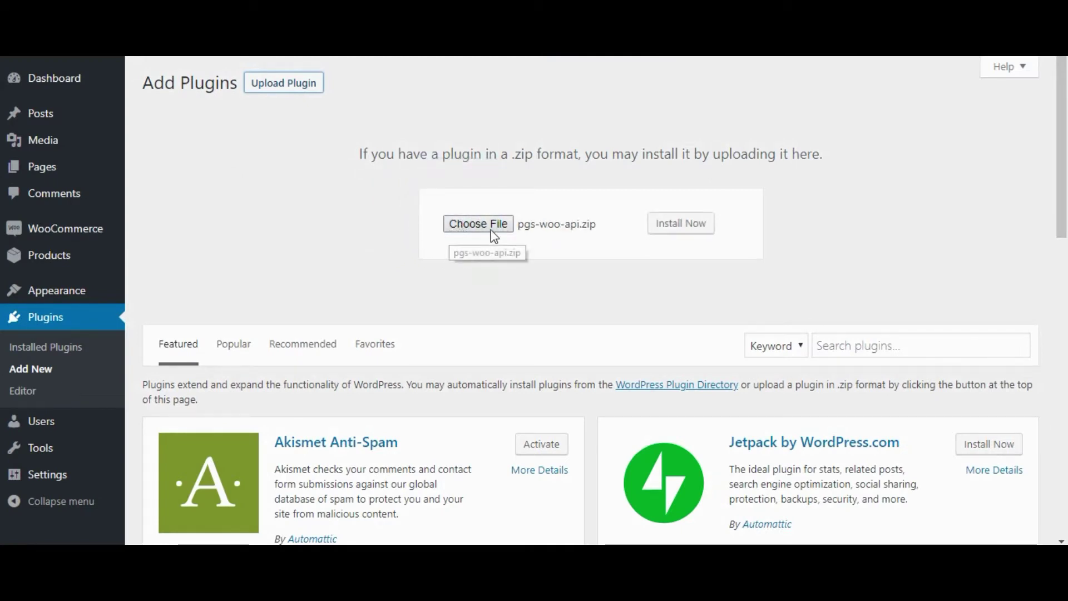
left_click(679, 229)
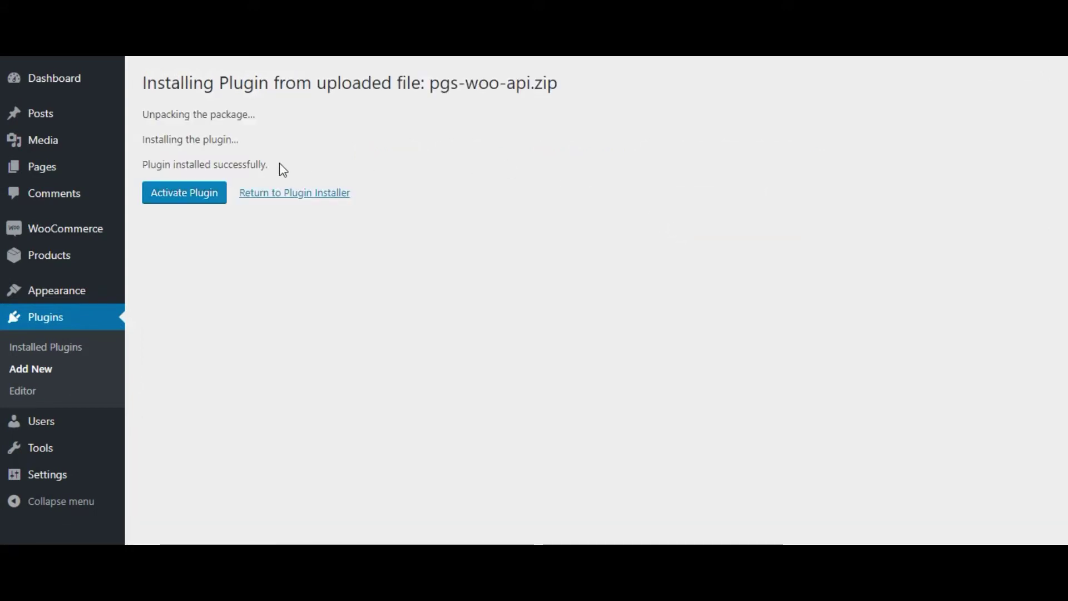
Step: Activate PGS Woo Api and open the notice's WordPress REST API (Version 2) requirement link
left_click(185, 195)
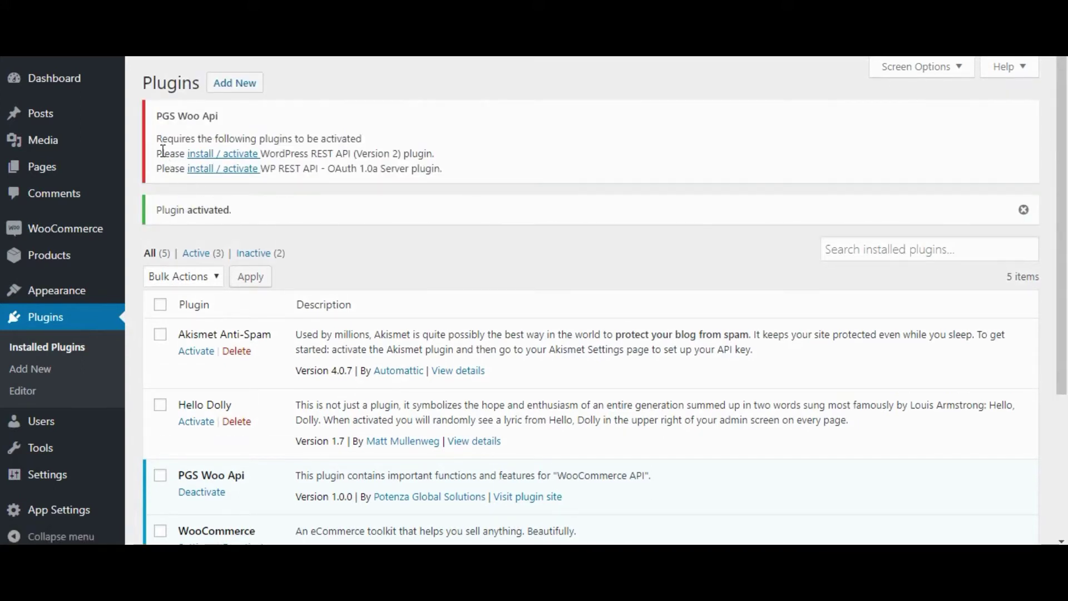
left_click_drag(155, 139, 366, 147)
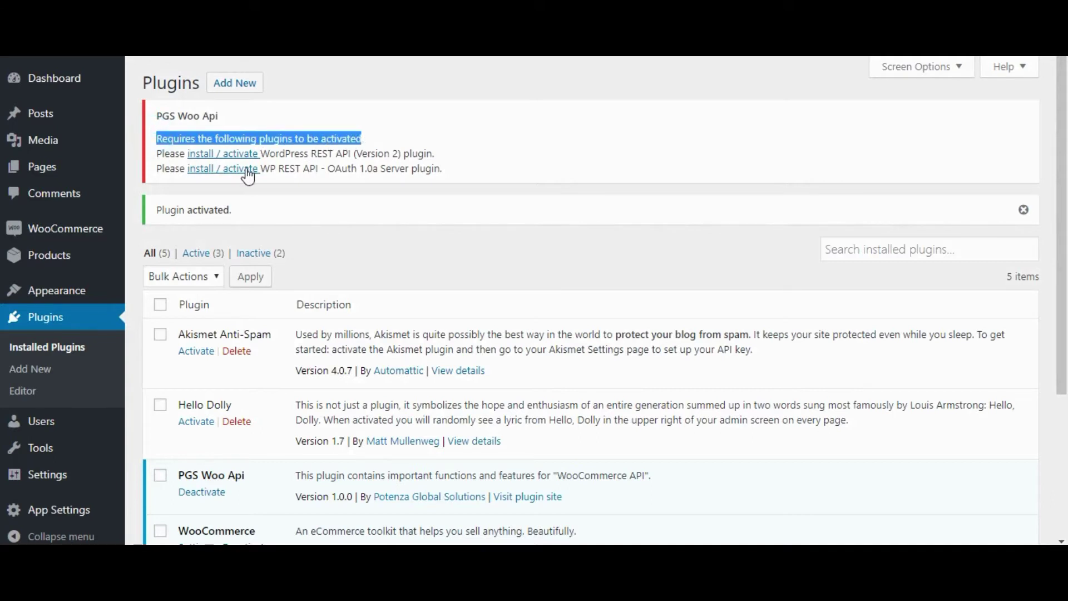
left_click(221, 156)
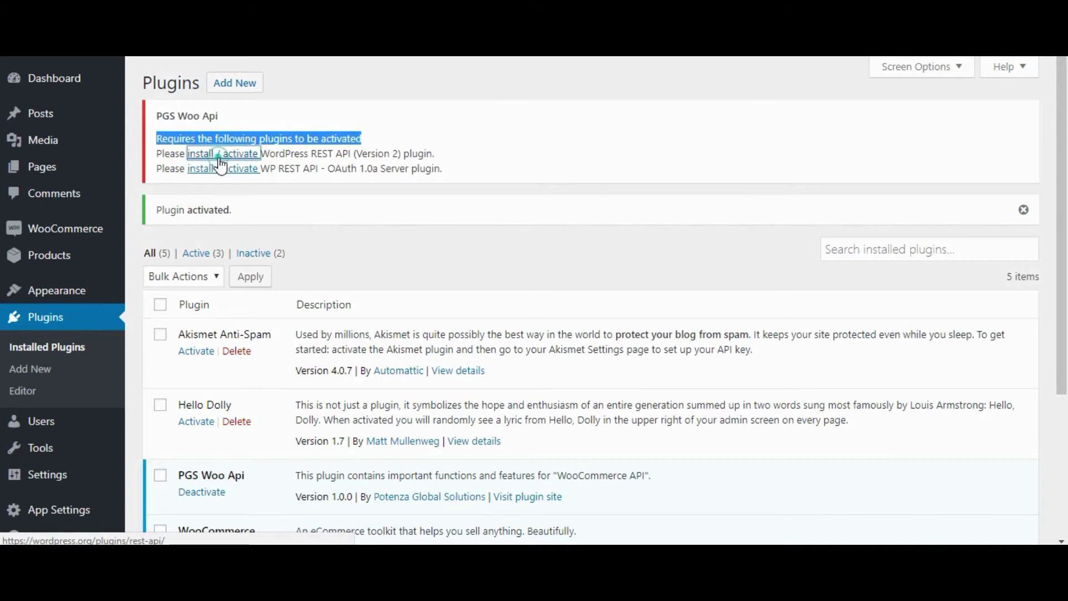
right_click(221, 157)
Step: Open the WordPress REST API (Version 2) page in a new tab and copy its title
left_click(251, 169)
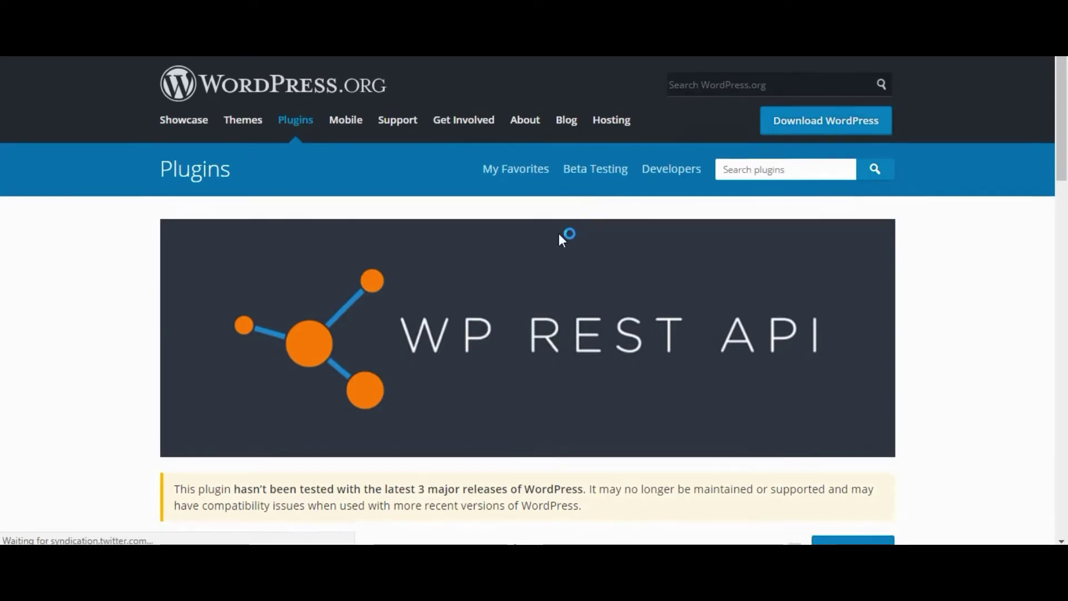
scroll(558, 233, "down", 2)
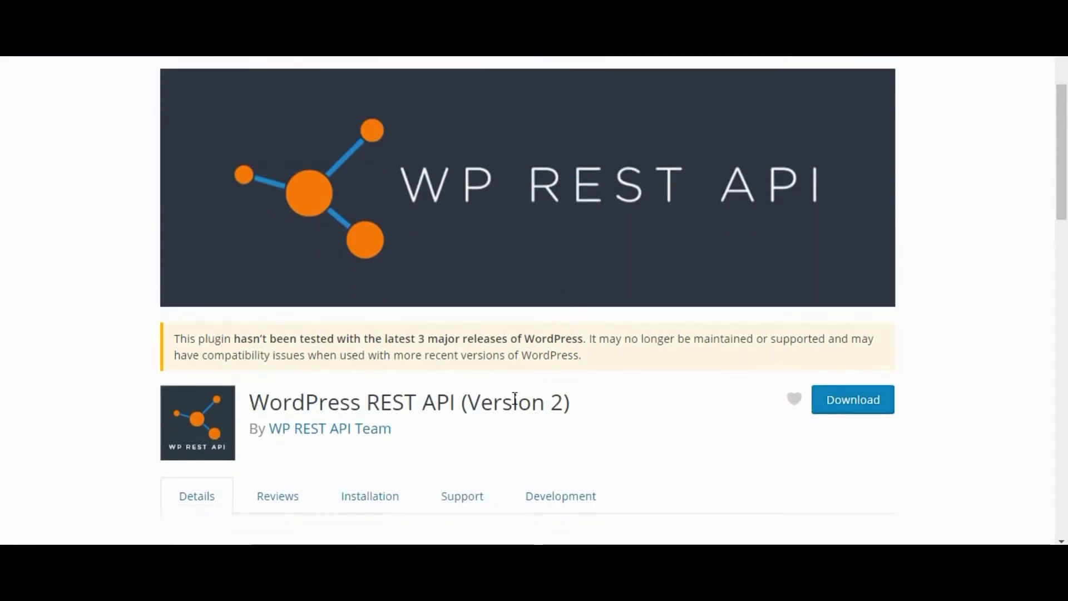
left_click_drag(574, 406, 255, 406)
key("ctrl+c")
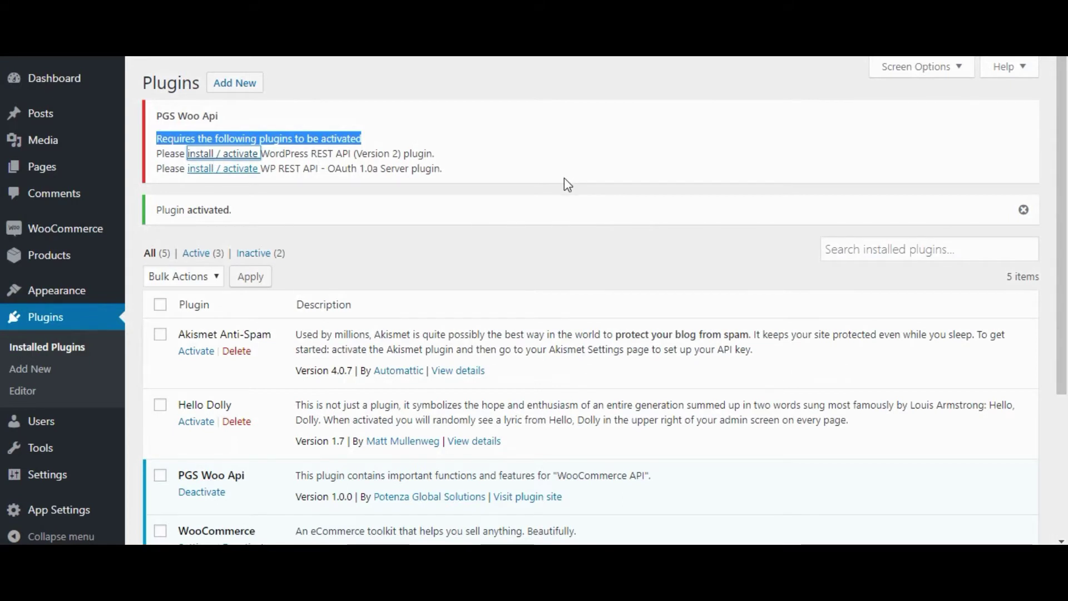
Step: Search Add Plugins for the copied 'WordPress REST API (Version 2)' name
left_click(225, 86)
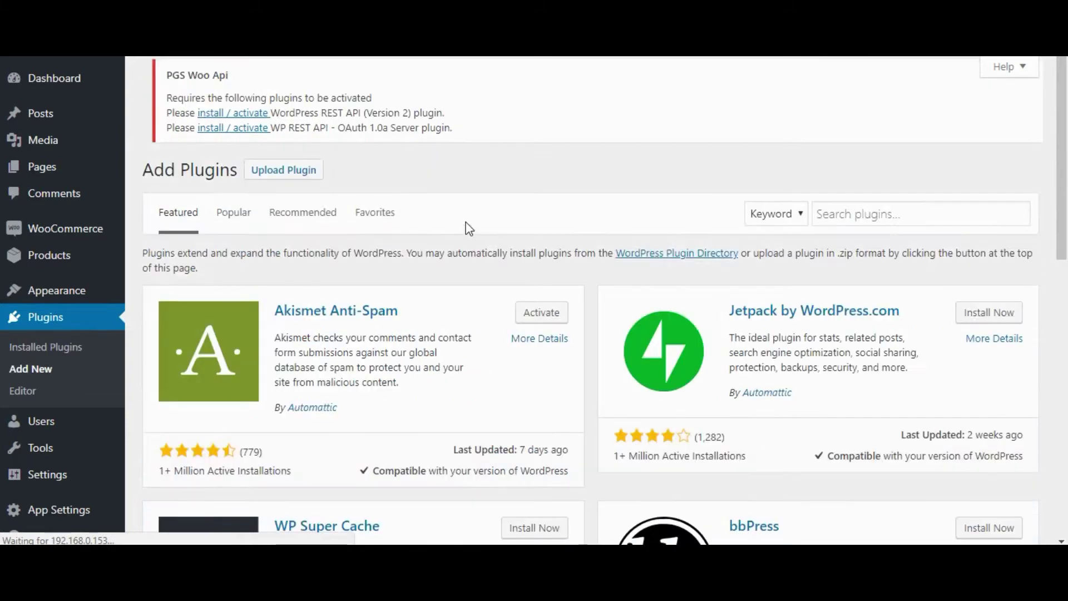
left_click(830, 215)
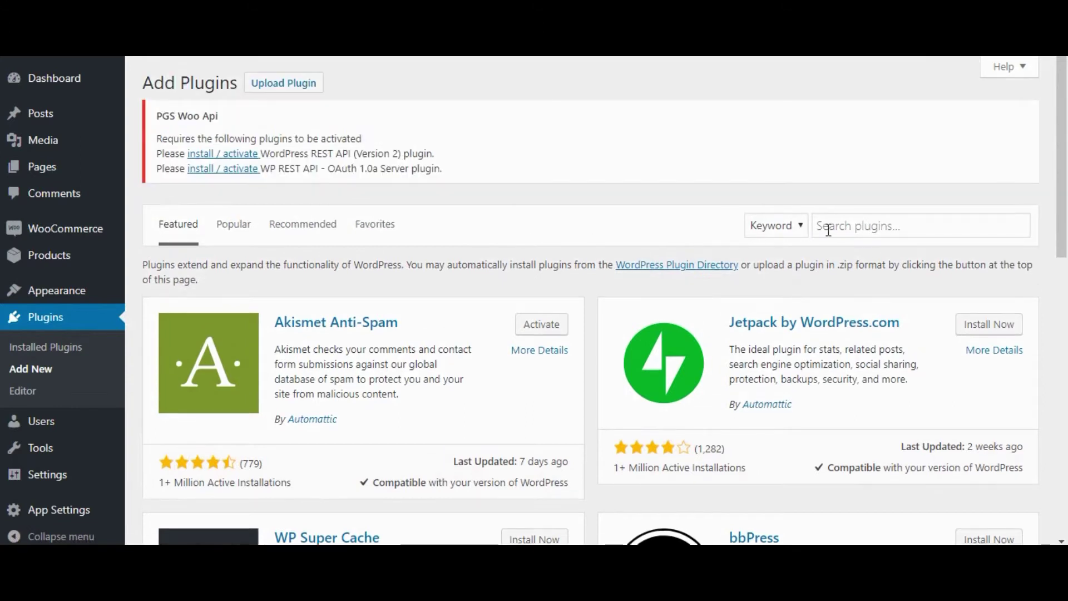
key("ctrl+v")
key("Return")
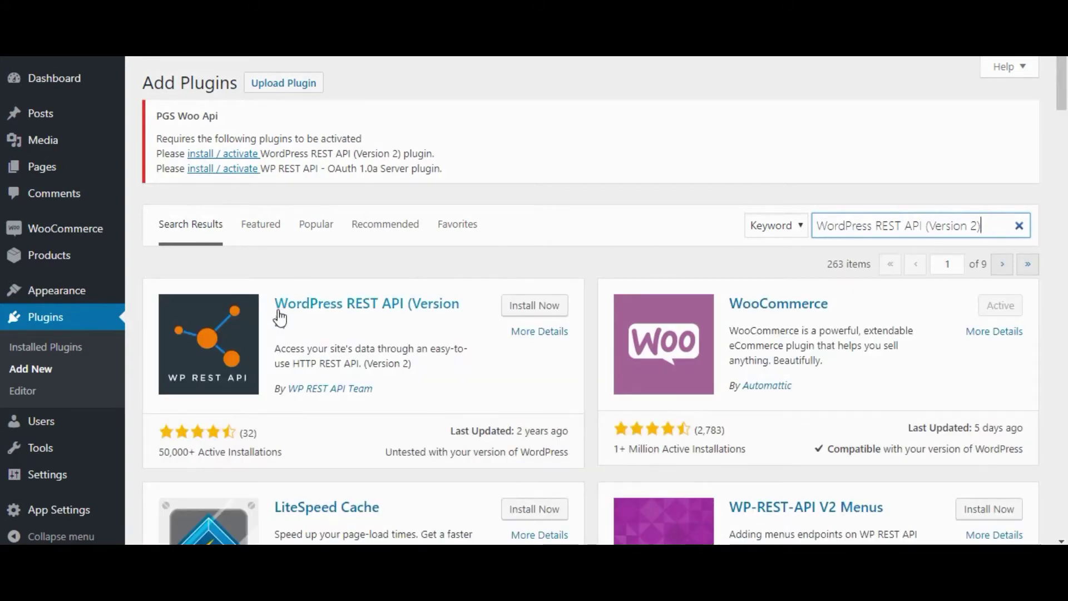
Step: Install and activate WordPress REST API (Version 2)
left_click(534, 306)
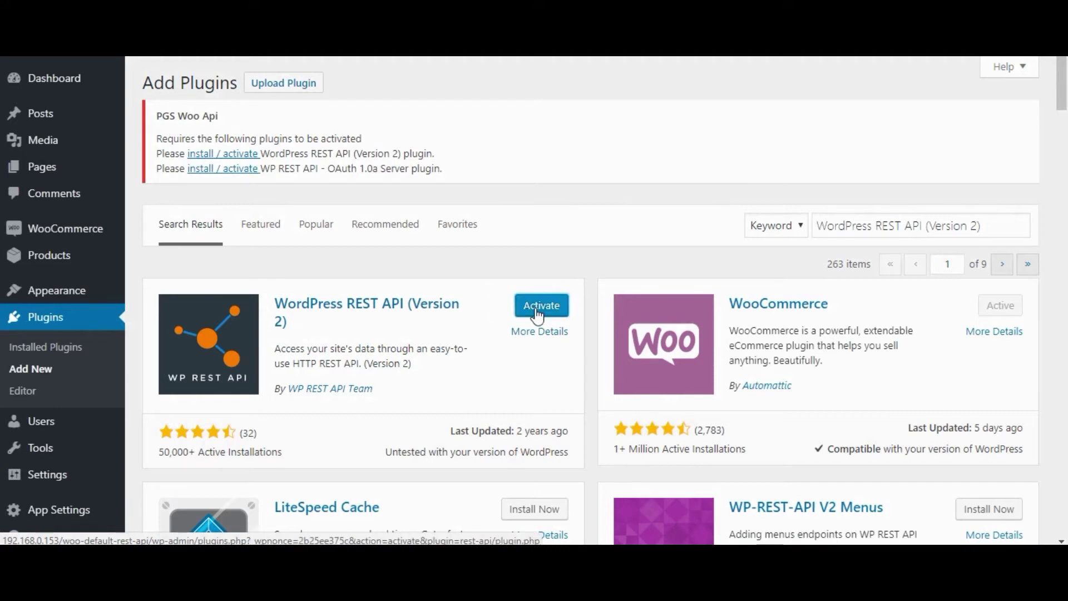
left_click(538, 310)
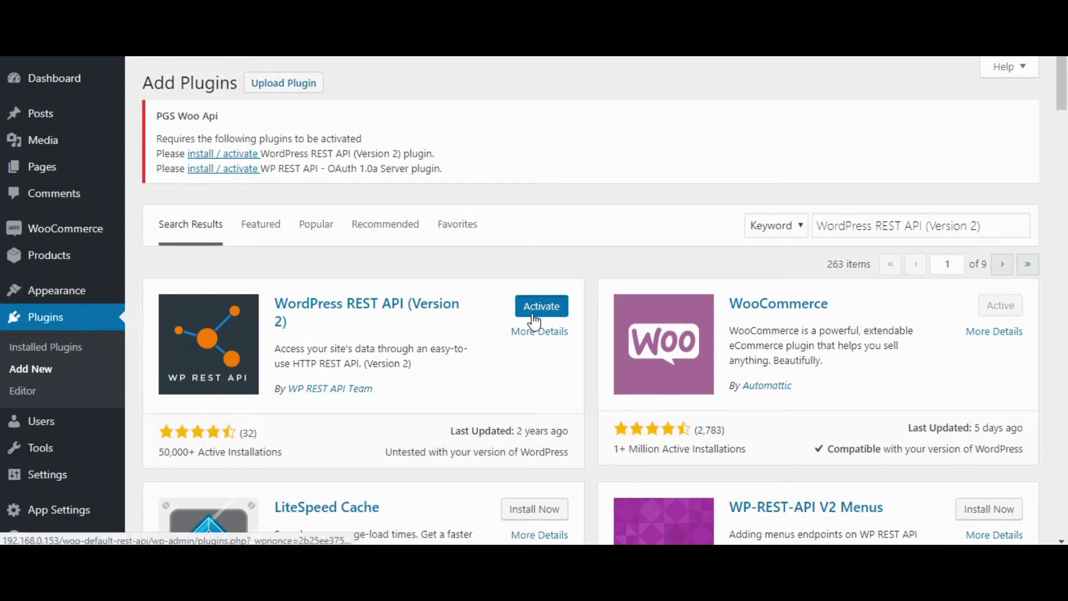
left_click(534, 313)
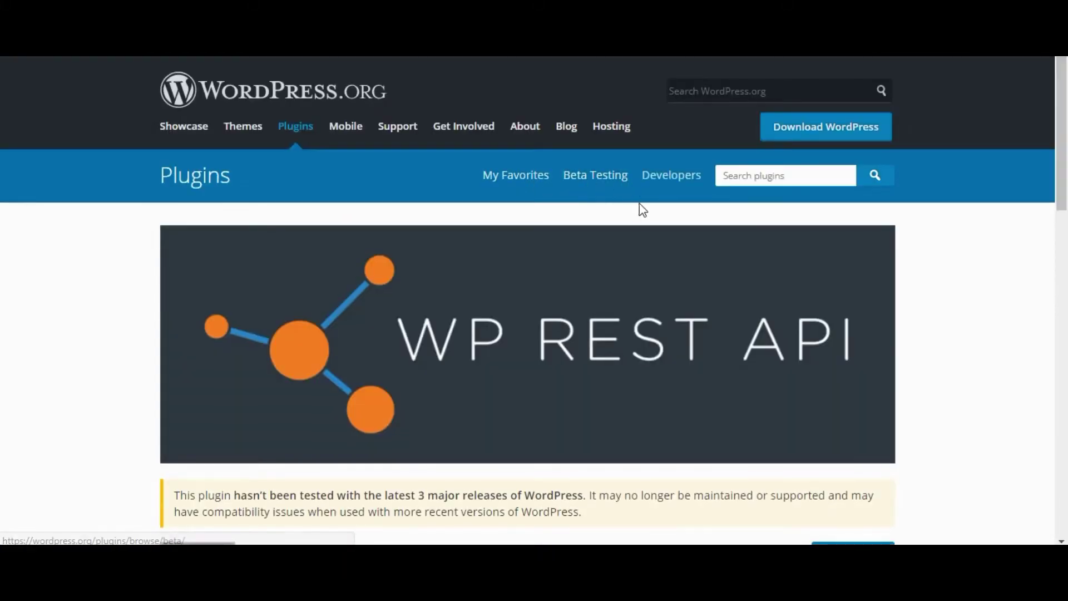
scroll(639, 203, "down", 2)
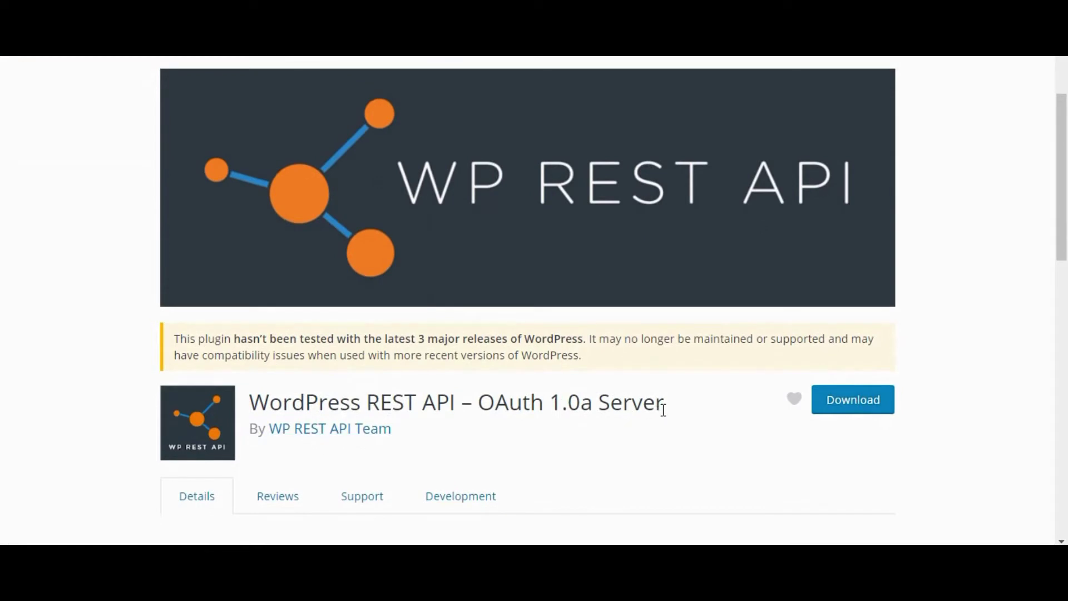
Step: Select and copy the WordPress REST API – OAuth 1.0a Server title on WordPress.org
mouse_move(665, 407)
left_mouse_down()
mouse_move(384, 388)
mouse_move(257, 407)
left_mouse_up()
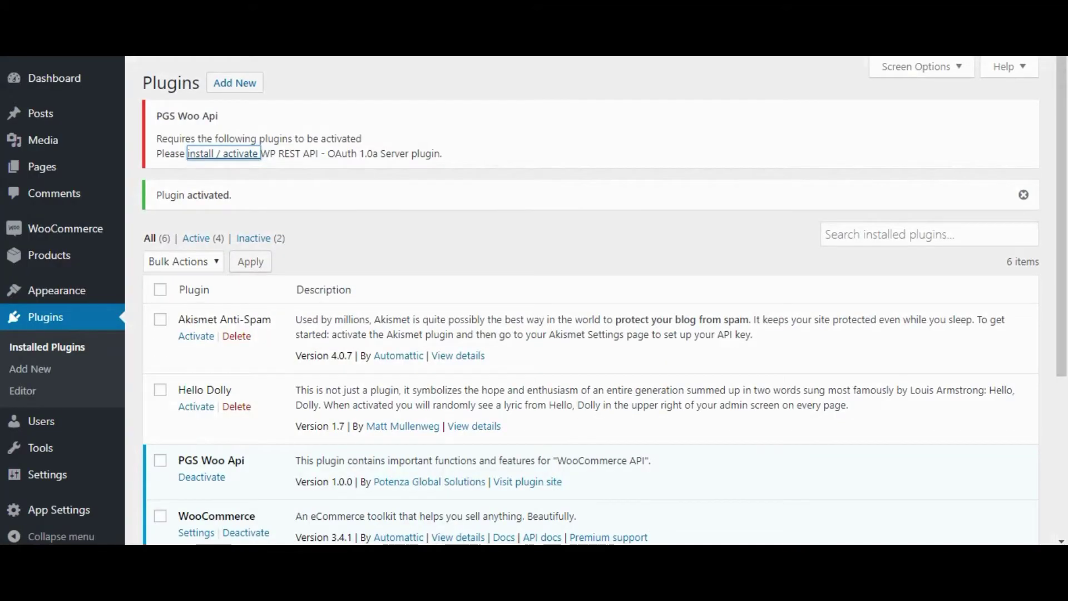
Step: Search Add Plugins for the copied OAuth 1.0a Server name, then install and activate it
left_click(234, 82)
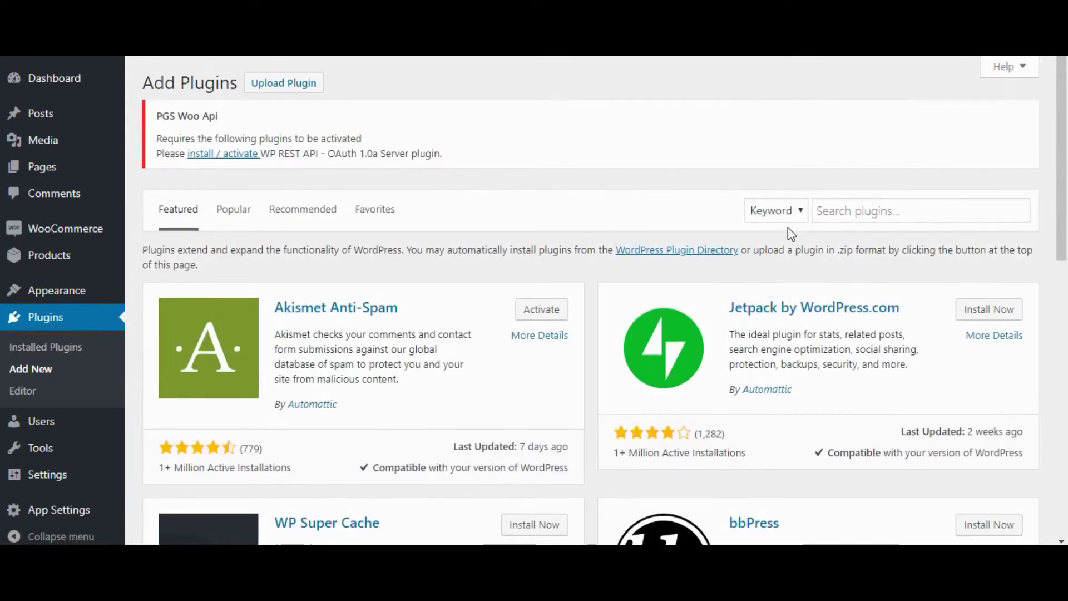
left_click(885, 211)
key("ctrl+v")
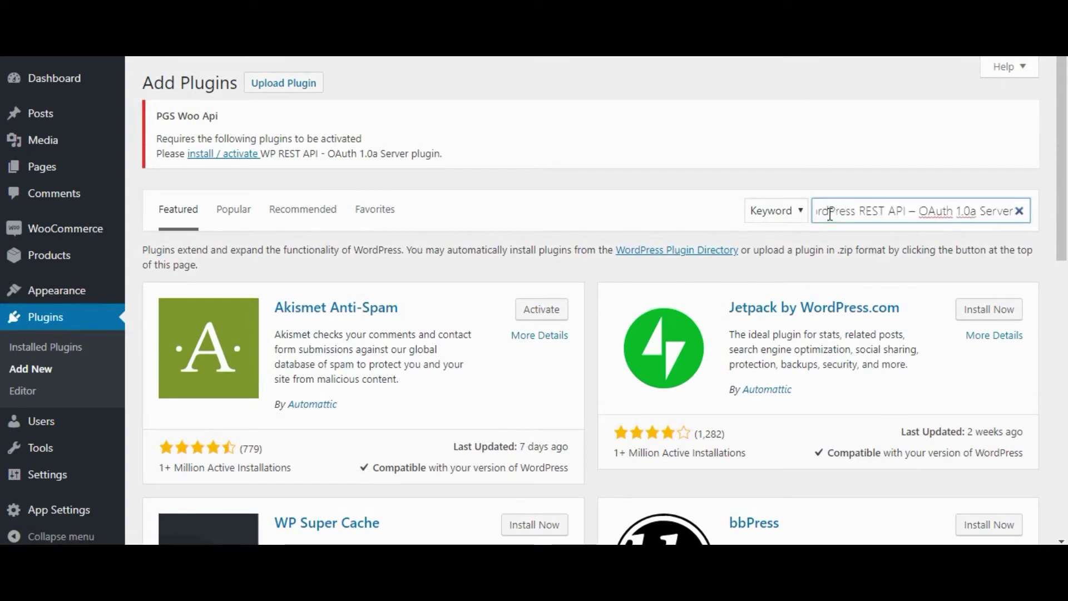
key("Return")
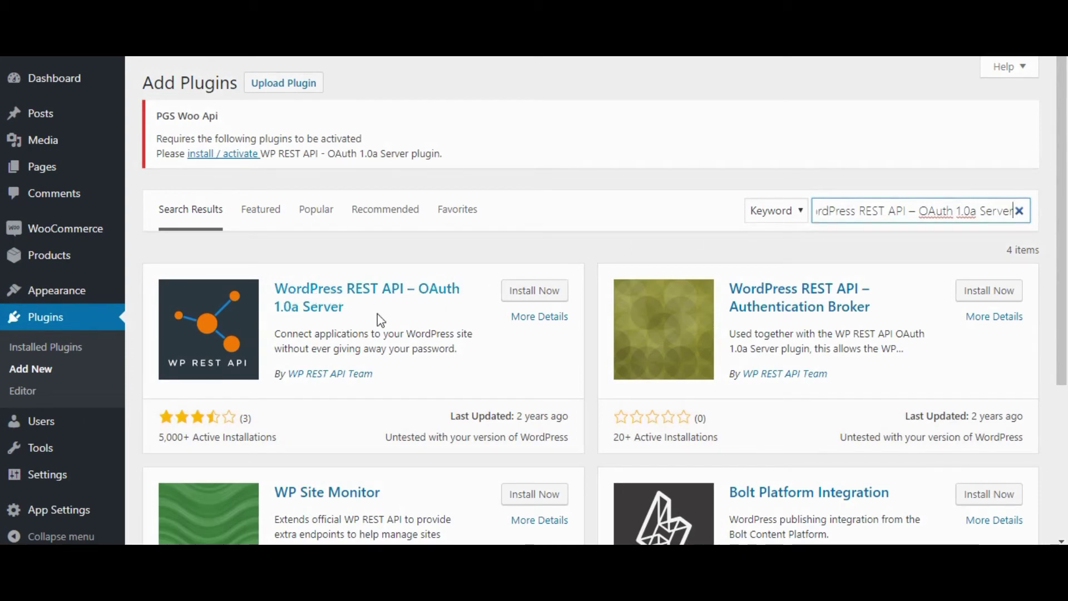
left_click(532, 293)
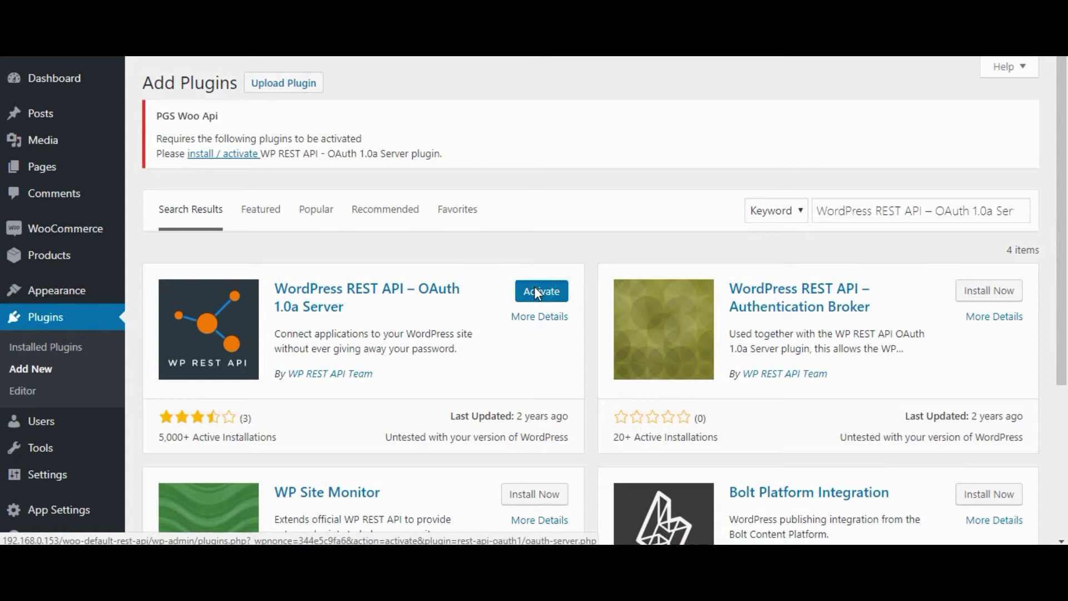
left_click(537, 293)
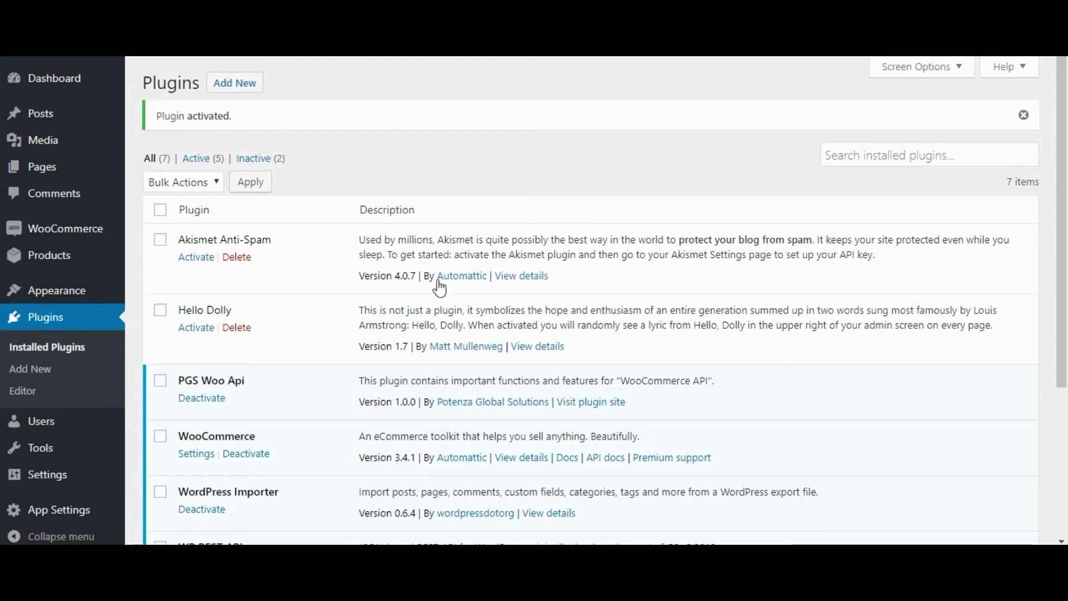
scroll(364, 253, "down", 4)
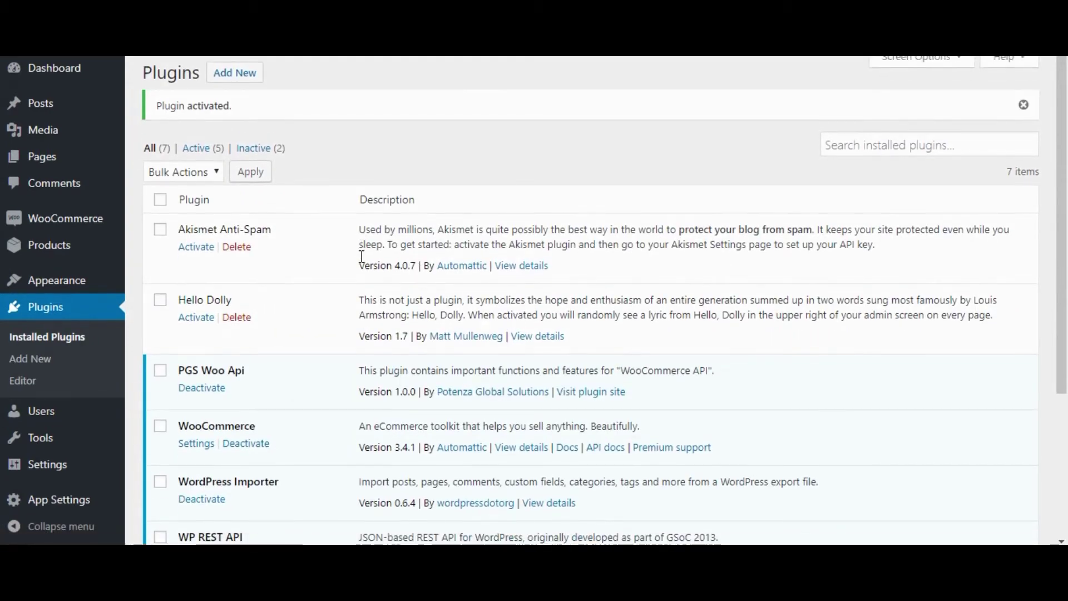
scroll(360, 256, "down", 2)
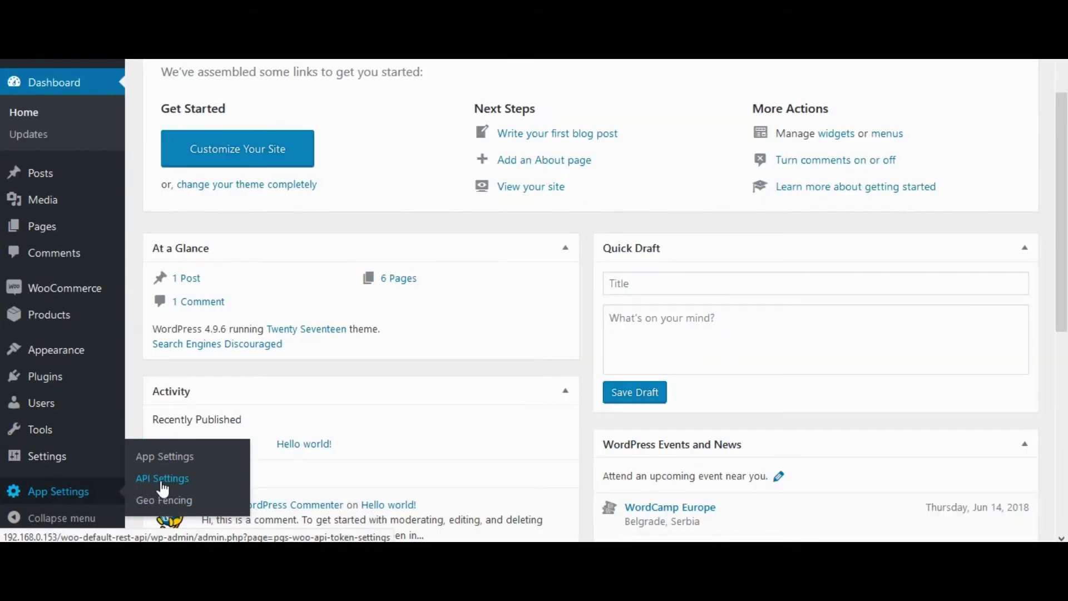
Step: Open App Settings > API Settings to view the OAuth credential fields
left_click(162, 478)
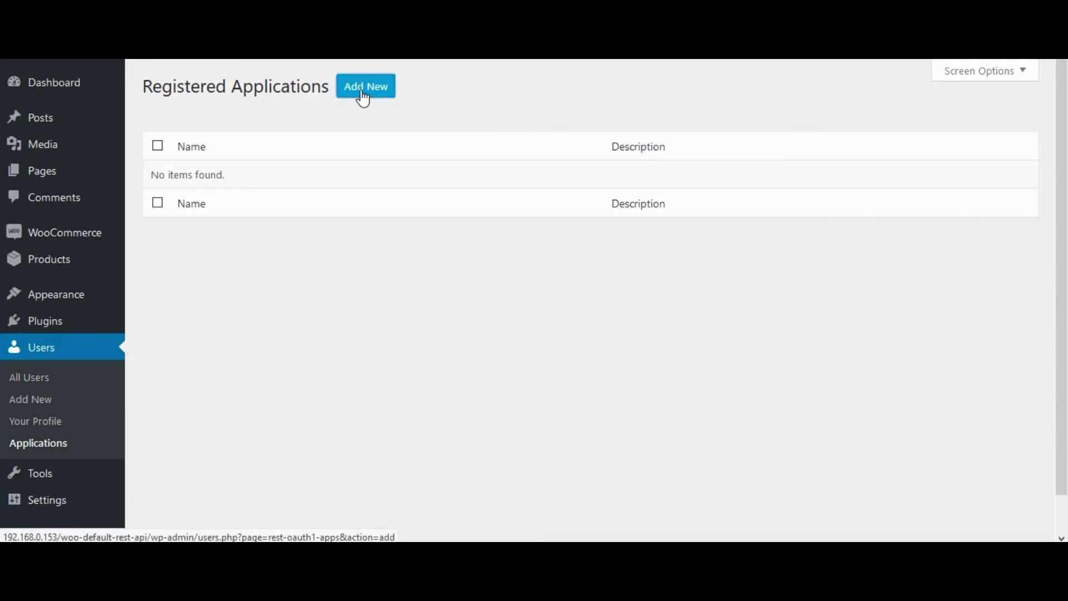
Step: Register the 'PGS Woo API' consumer with a description and localhost callback URL
left_click(364, 87)
left_click(349, 128)
type("PG")
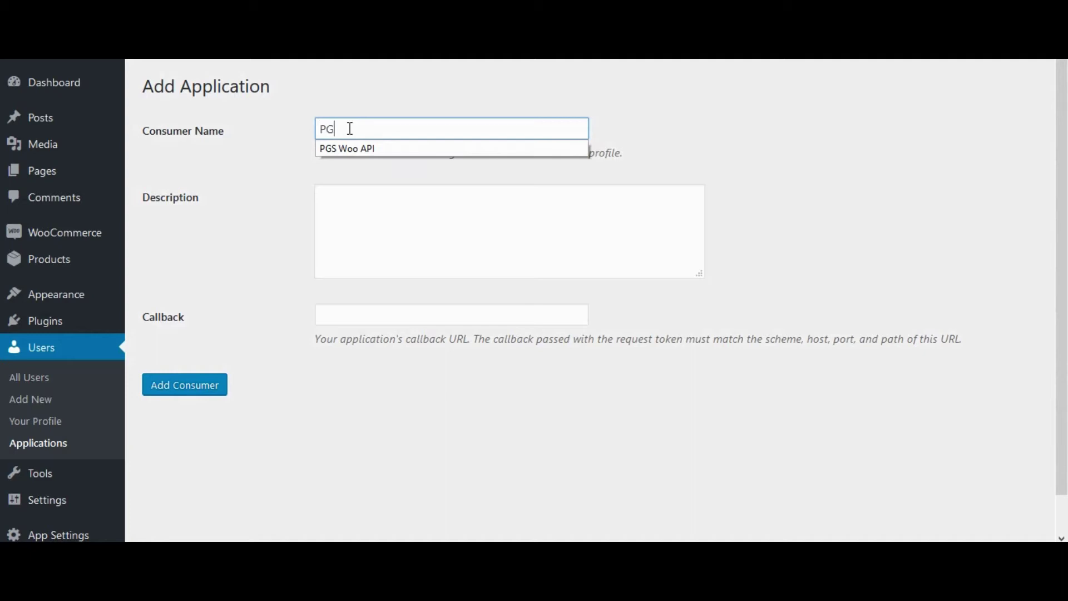
key("Down")
key("Tab")
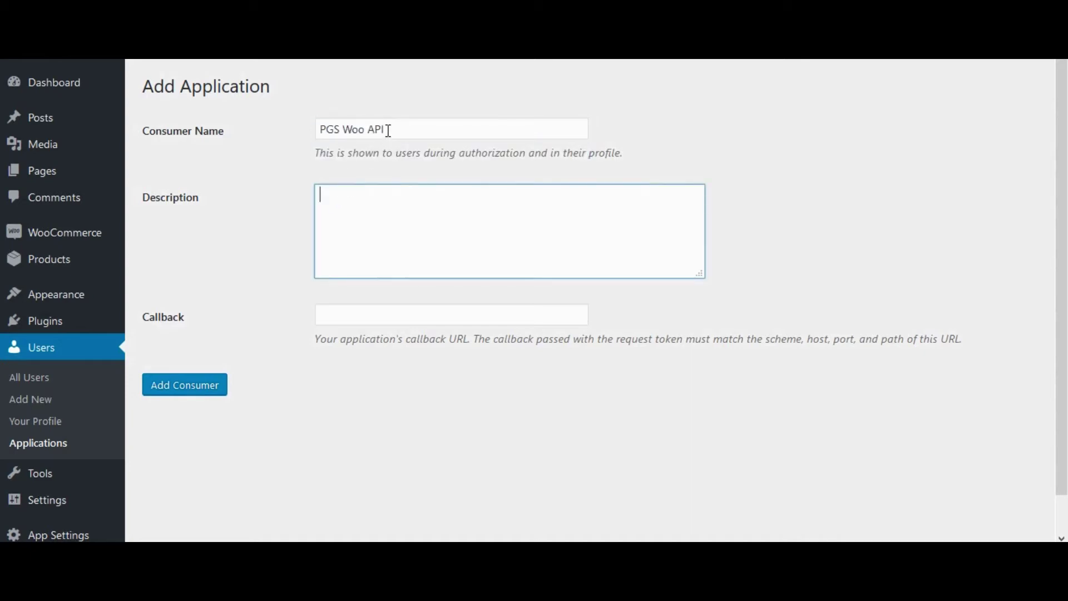
left_click_drag(388, 129, 315, 130)
left_click(333, 191)
type("Pgs Woo API App")
left_click(352, 314)
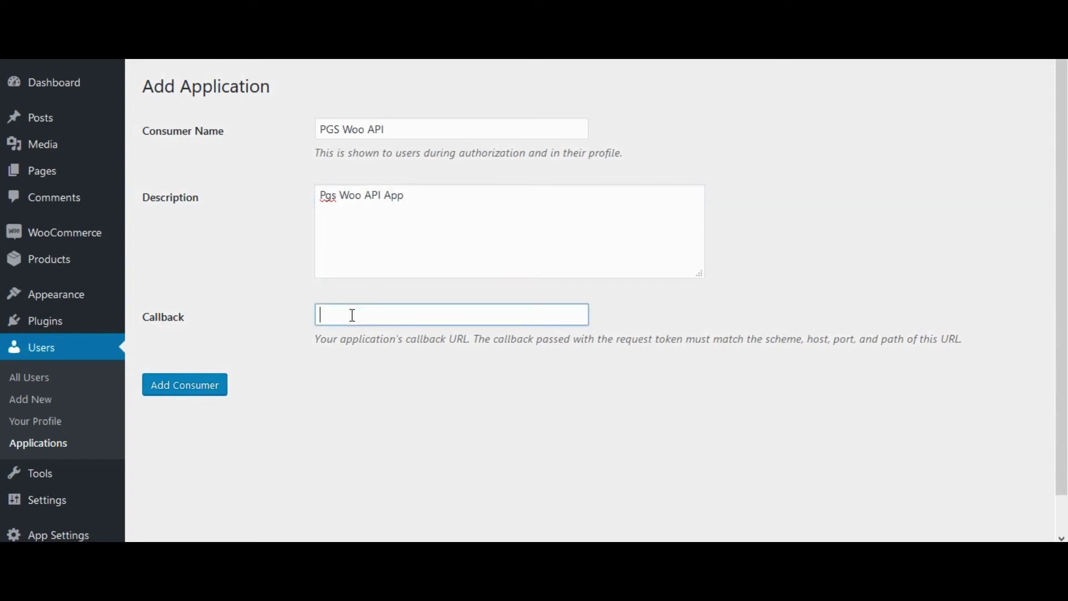
type("http://localhost")
left_click(185, 385)
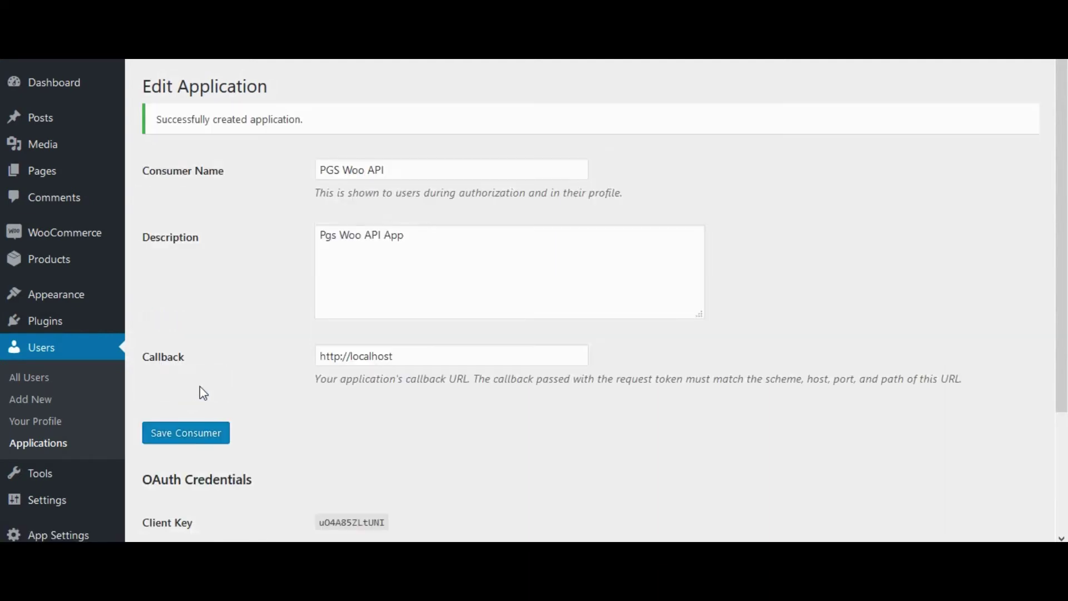
scroll(248, 398, "down", 2)
scroll(248, 399, "down", 1)
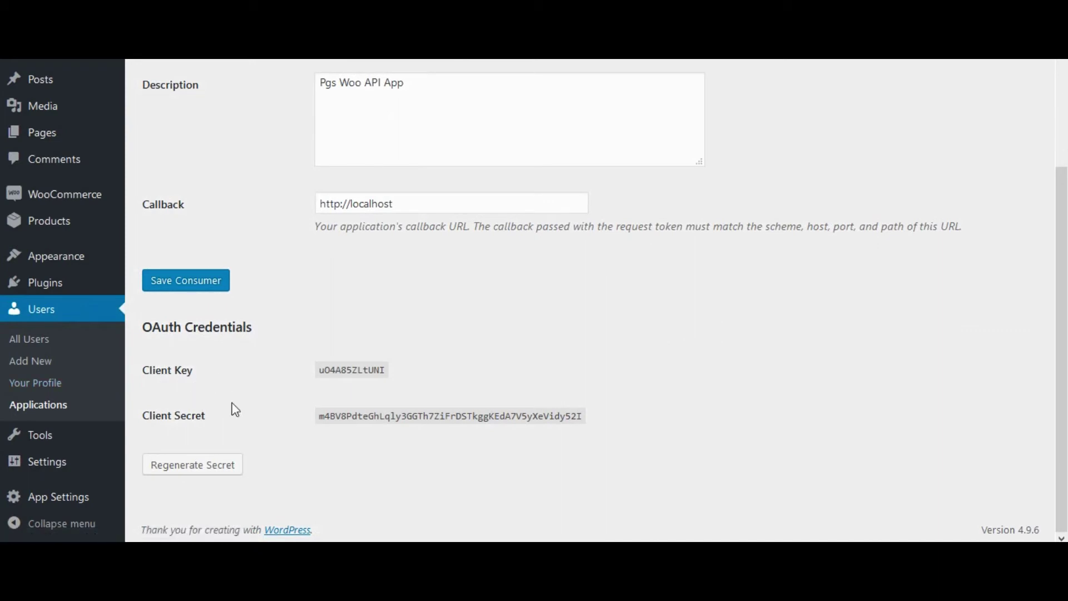
Step: Copy the application's client key into the API Settings Client Key field
double_click(342, 370)
key("ctrl+c")
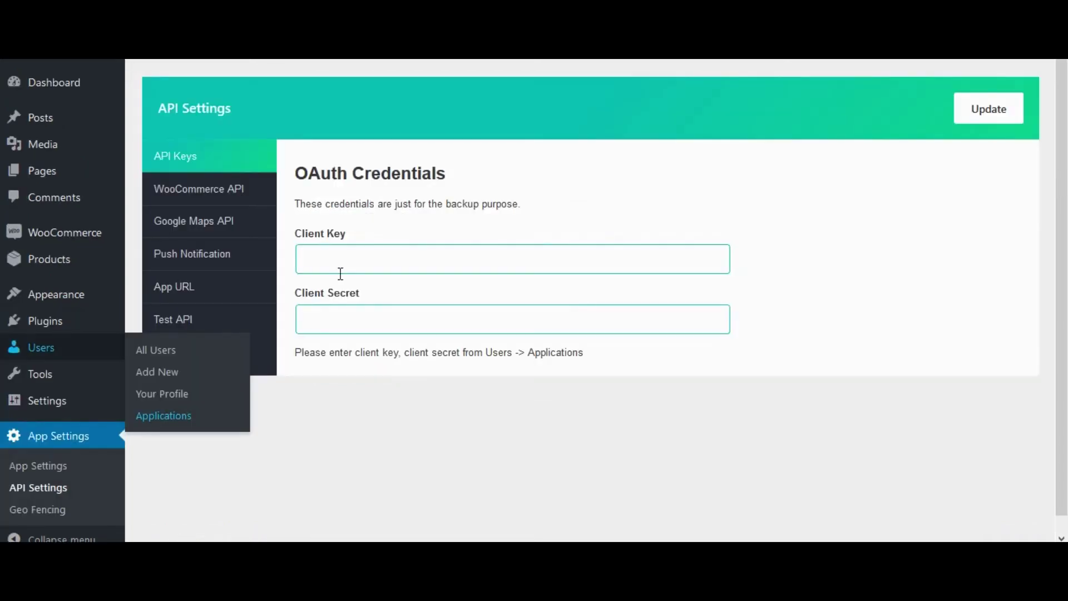
left_click(360, 259)
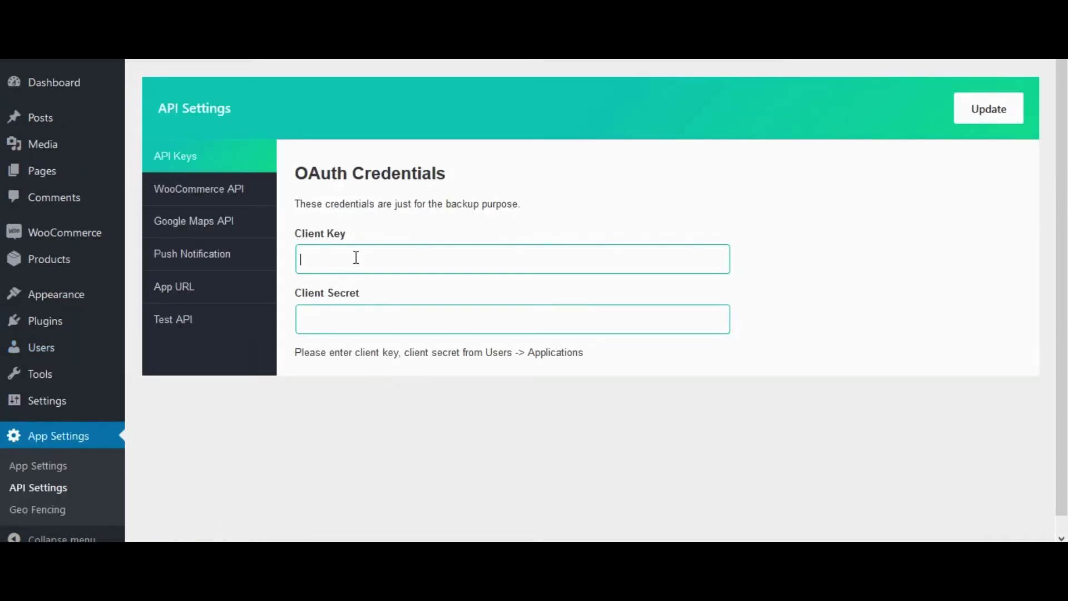
key("ctrl+v")
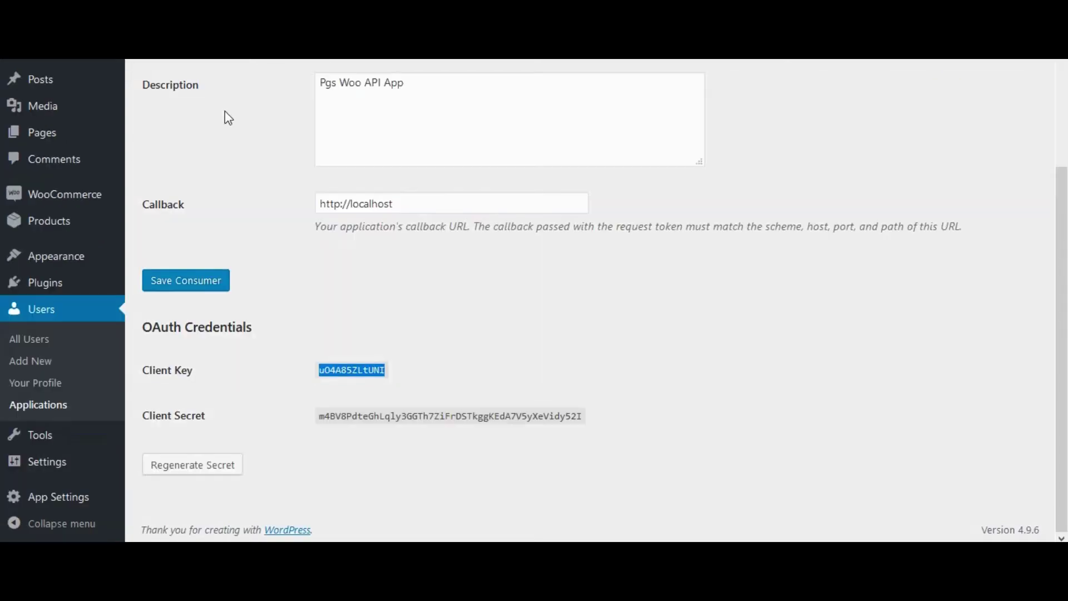
Step: Copy the client secret into its API Settings field and save the credentials
double_click(344, 416)
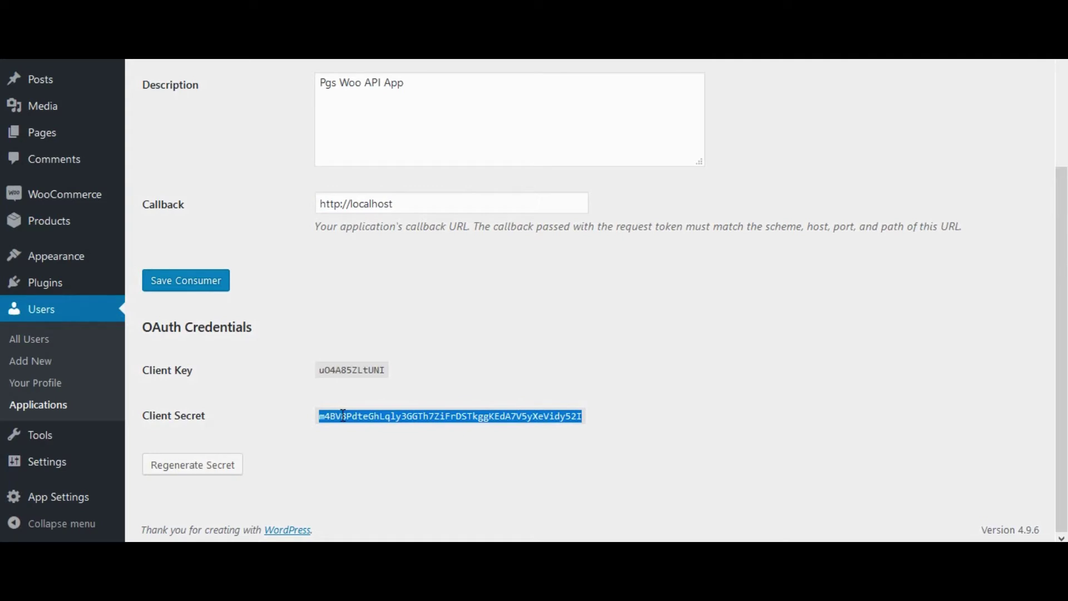
key("ctrl+c")
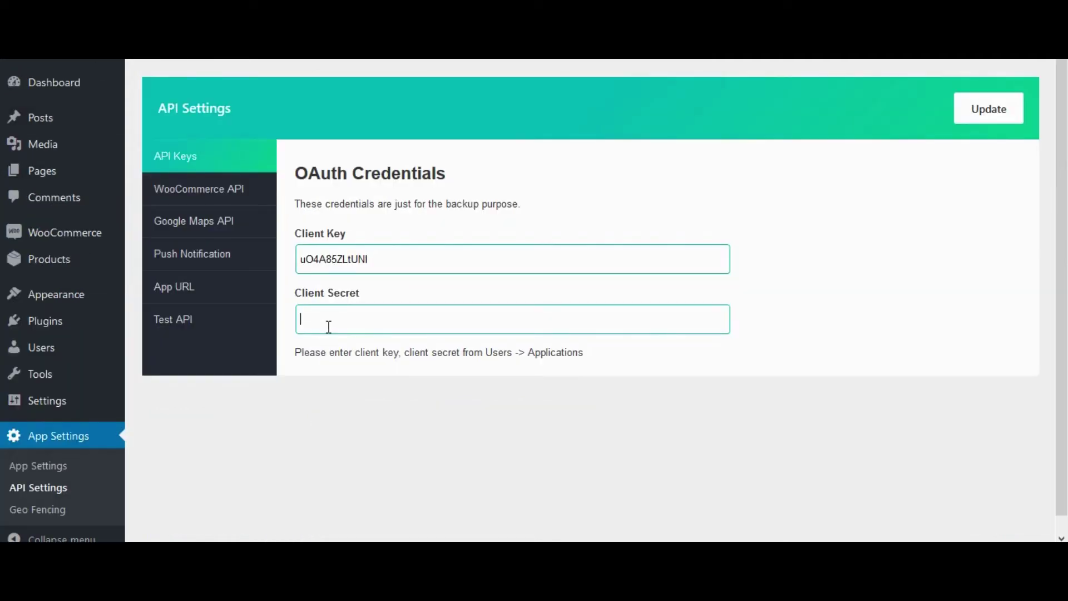
key("ctrl+v")
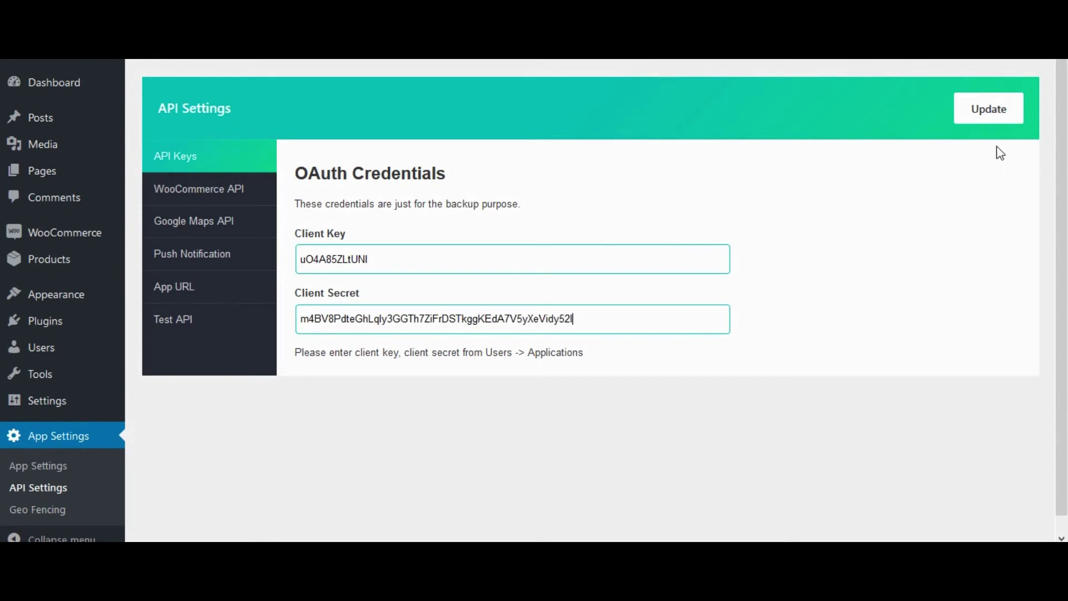
left_click(993, 113)
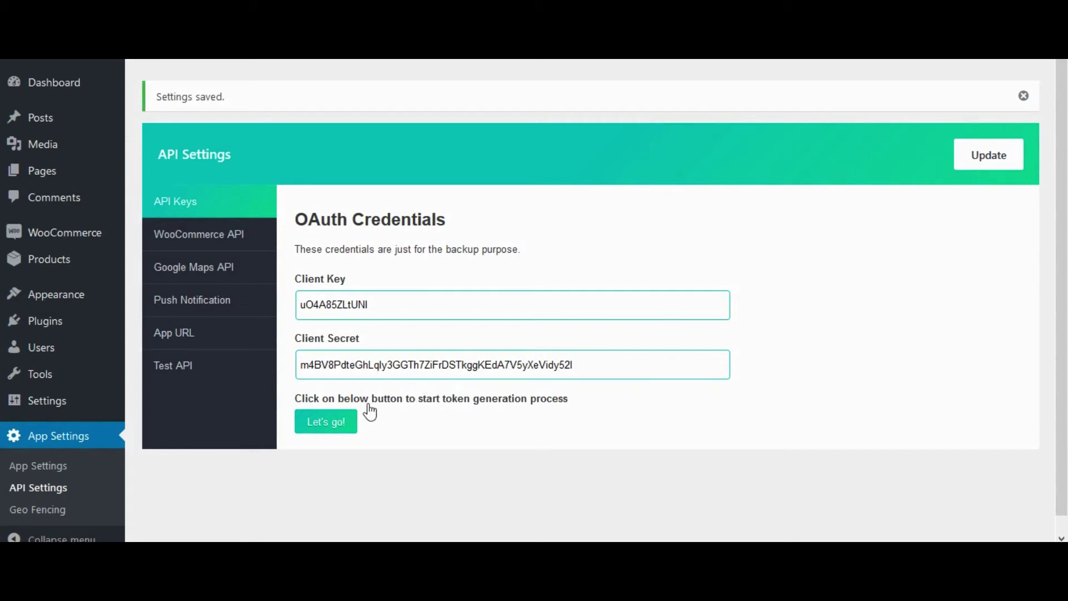
Step: Begin OAuth token generation and follow the Get verification token link to the authorization page
left_click(319, 432)
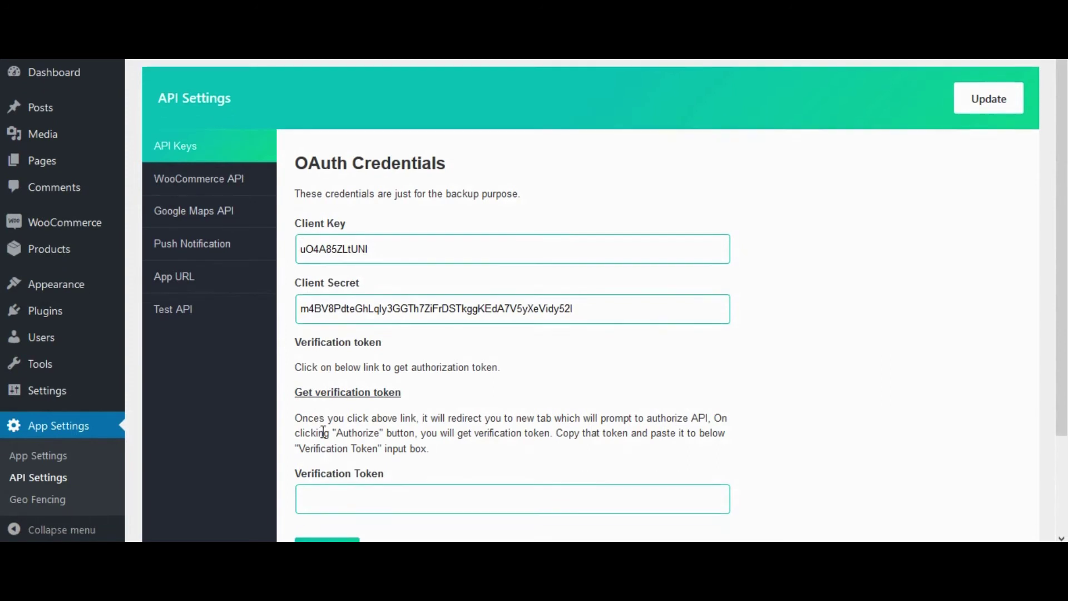
scroll(322, 432, "down", 2)
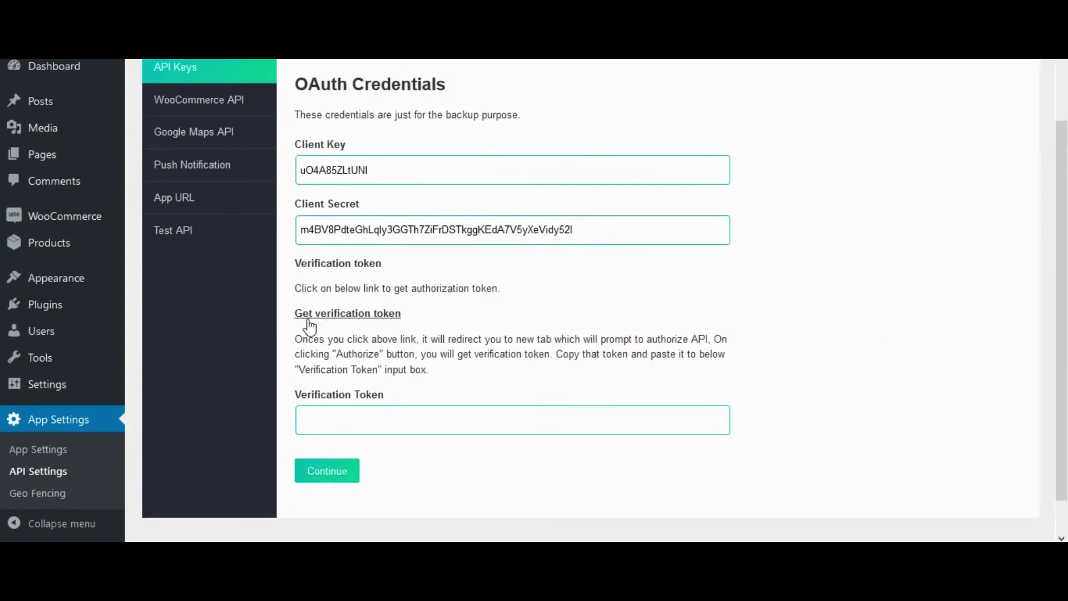
left_click(333, 317)
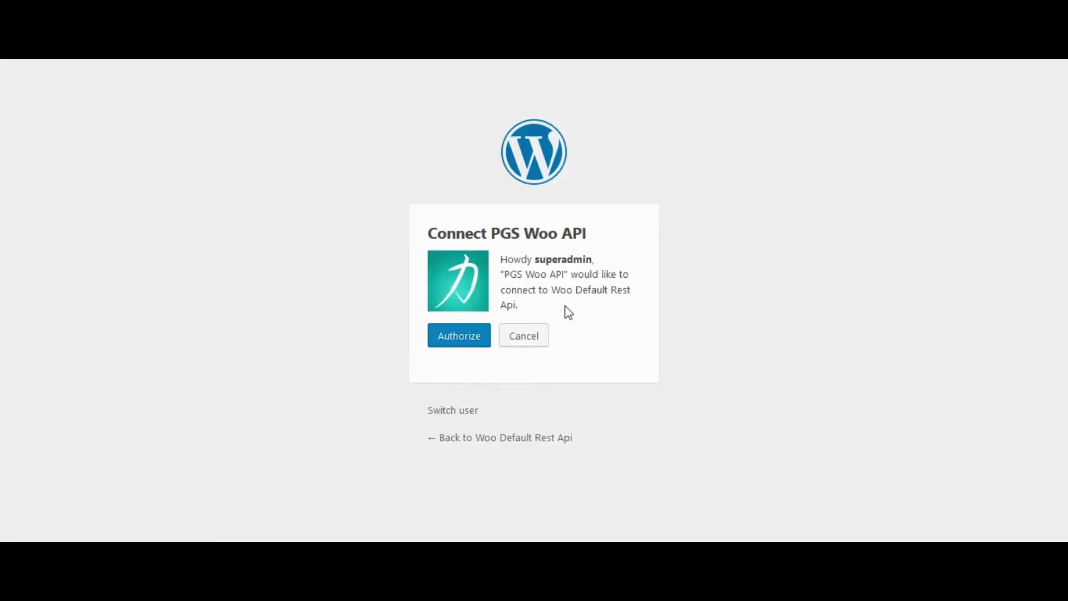
Step: Authorize PGS Woo API, then paste the copied verification token into the Verification Token field and continue
left_click(460, 336)
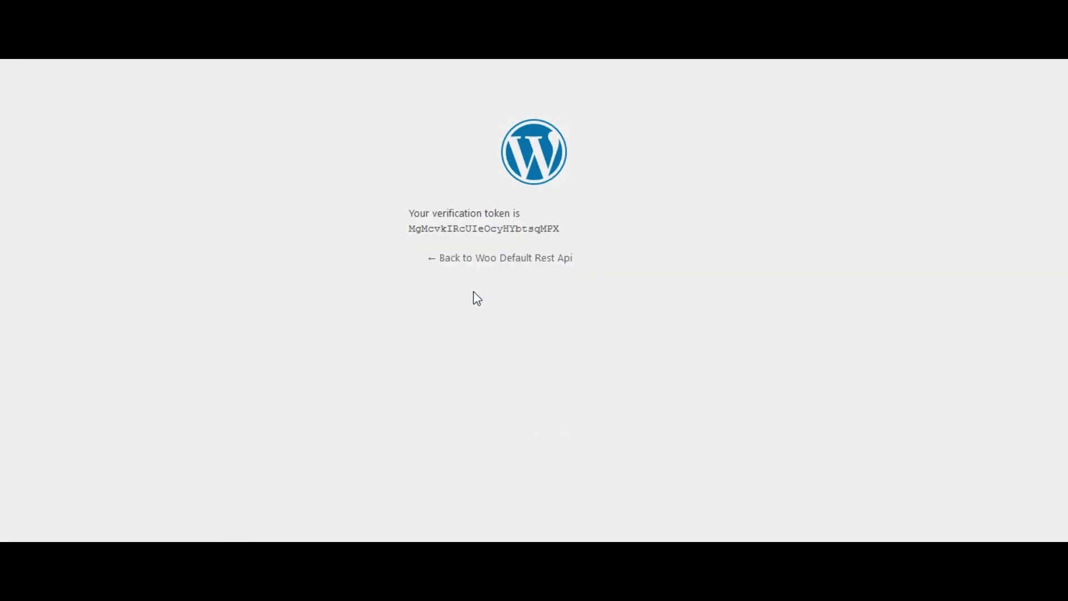
double_click(442, 229)
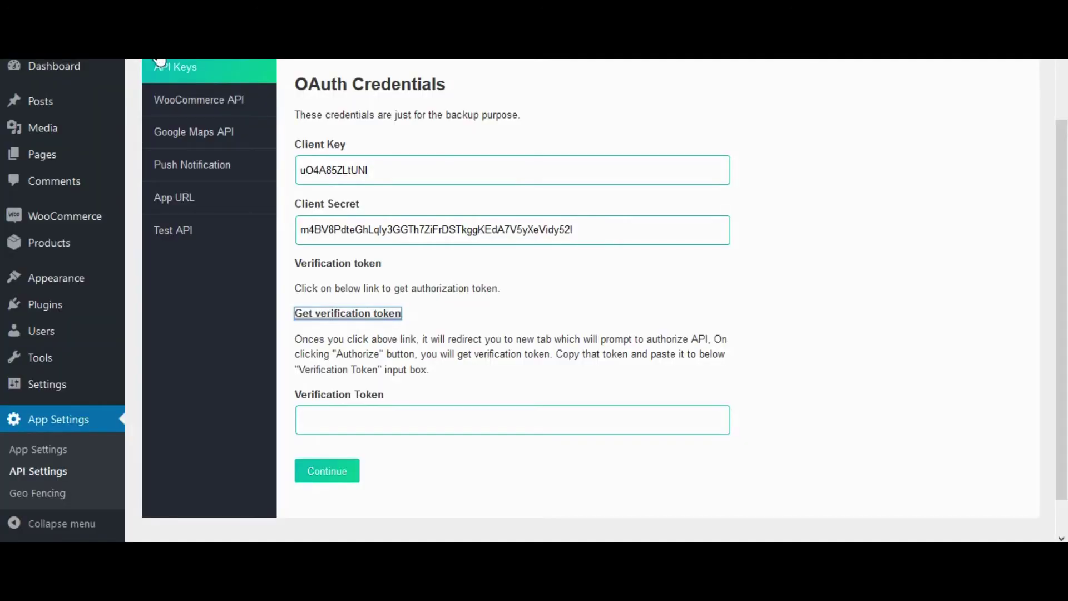
left_click(322, 418)
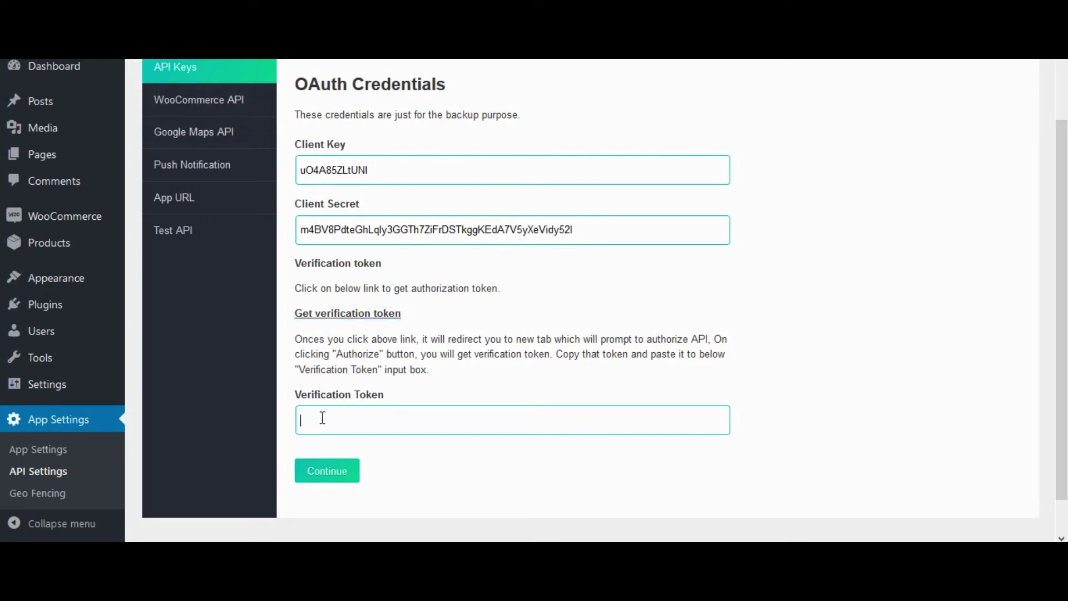
key("ctrl+v")
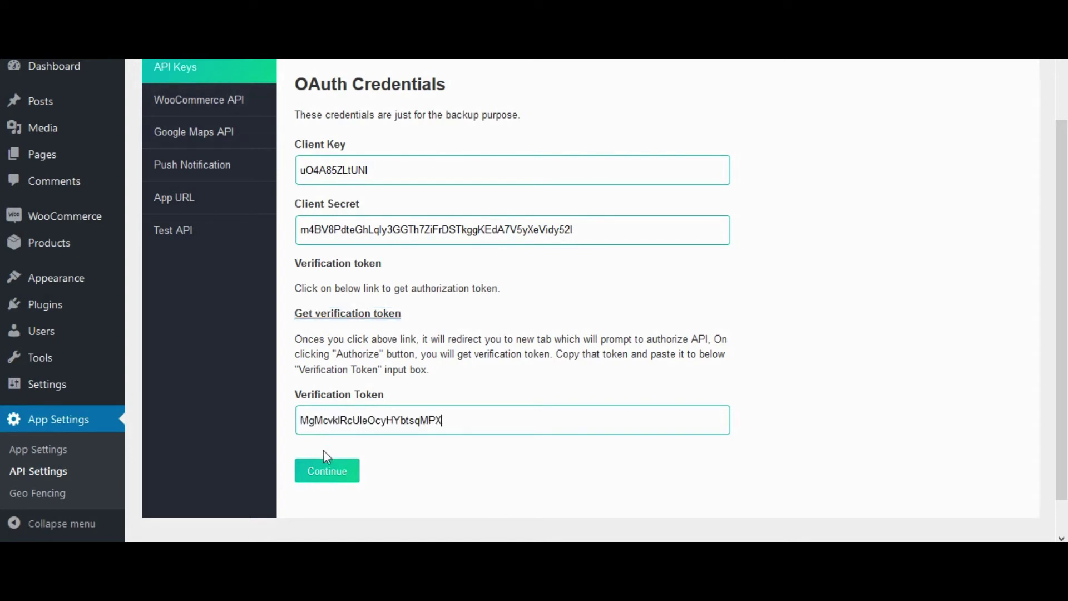
left_click(329, 472)
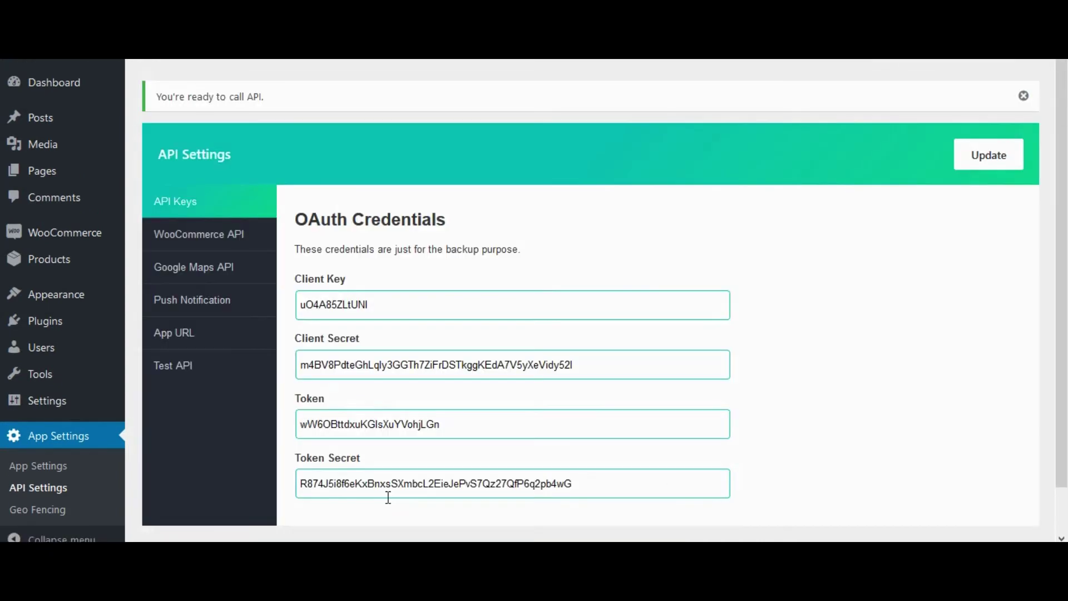
scroll(364, 429, "down", 1)
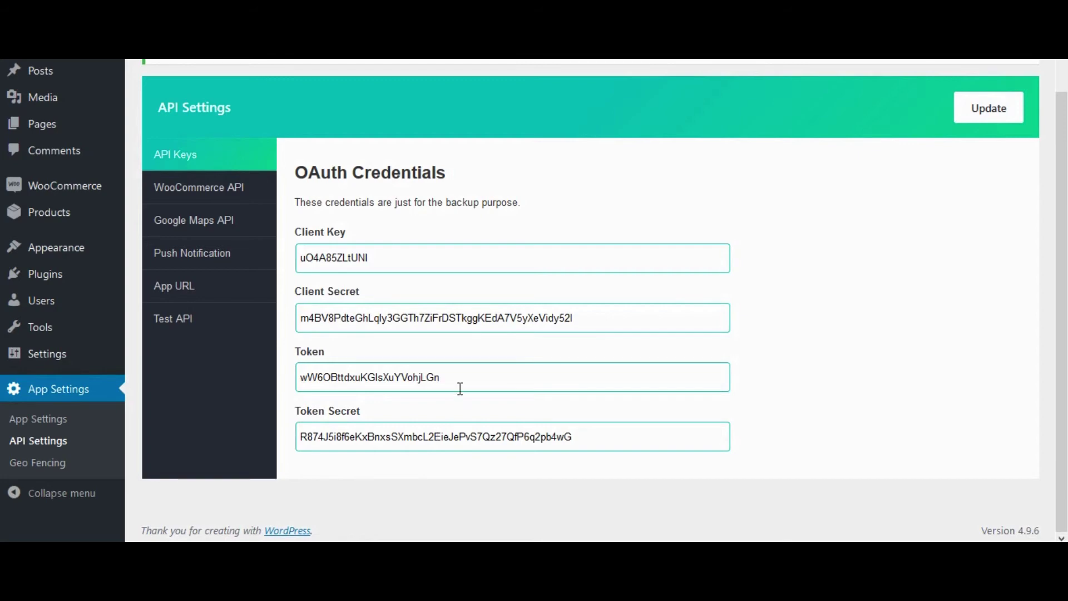
Step: Check the WooCommerce API credentials tab, then open WooCommerce Advanced settings through Legacy API to REST API
left_click(173, 194)
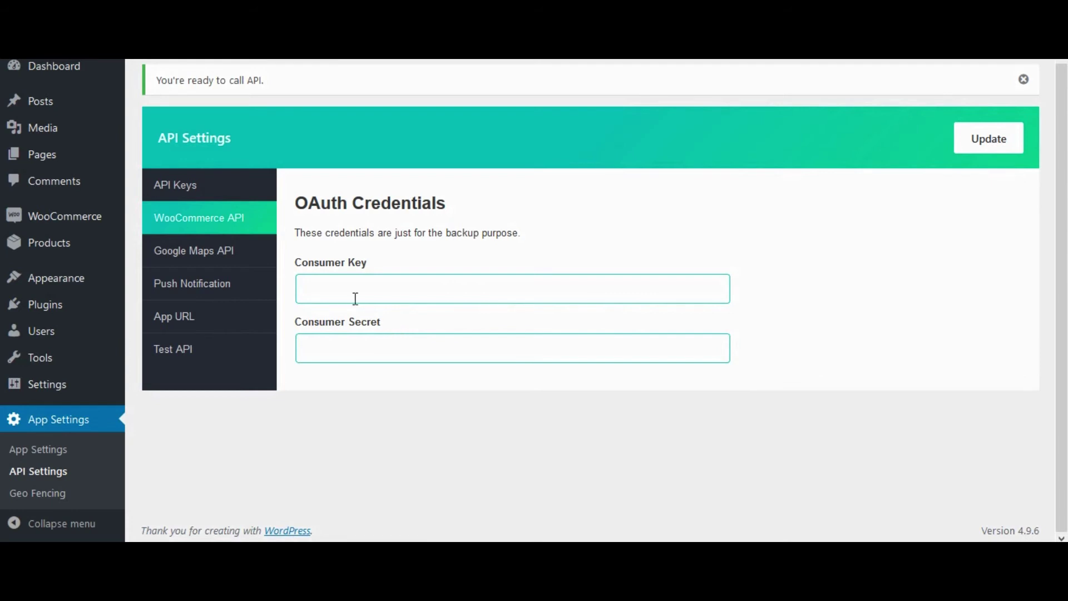
mouse_move(64, 185)
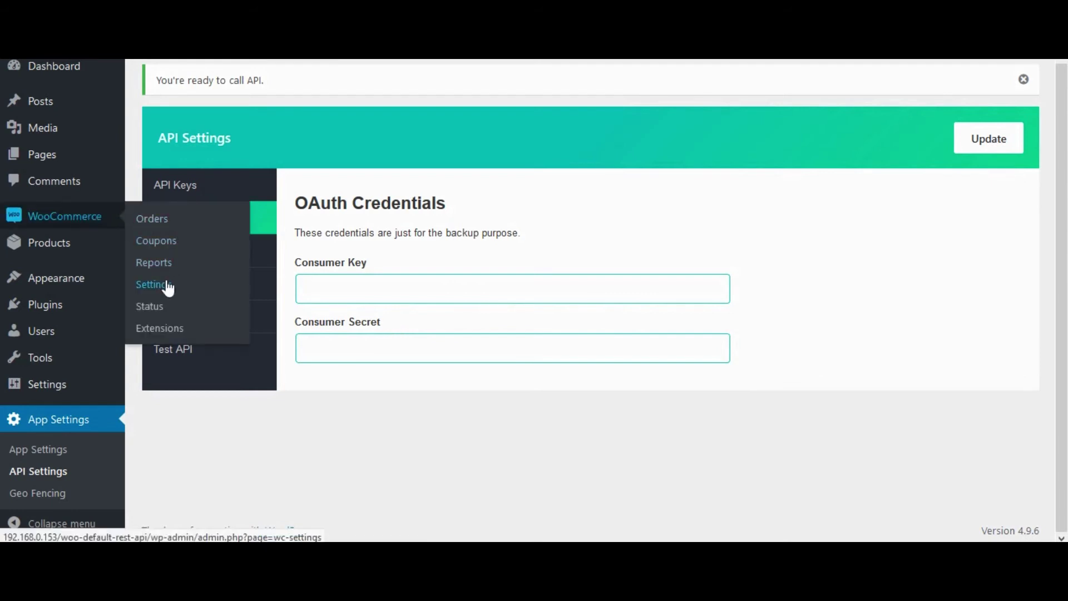
right_click(159, 288)
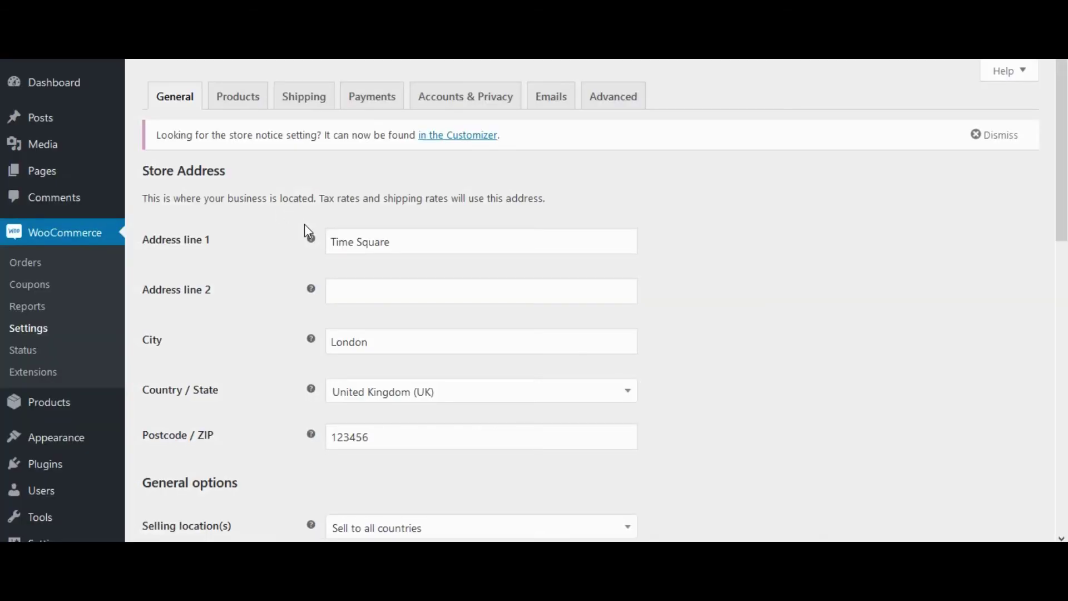
left_click(608, 103)
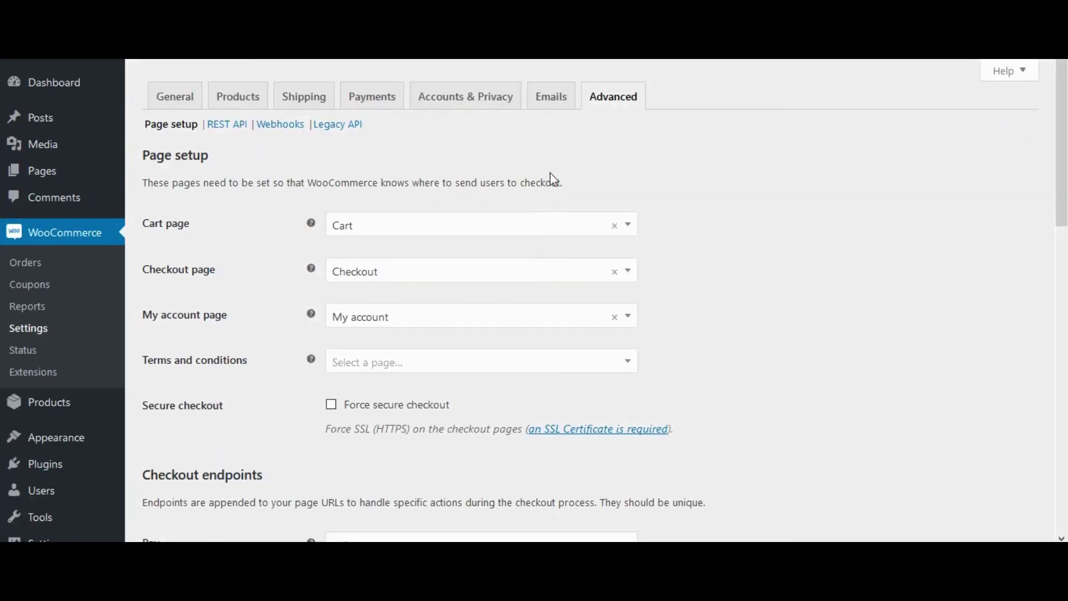
left_click(334, 124)
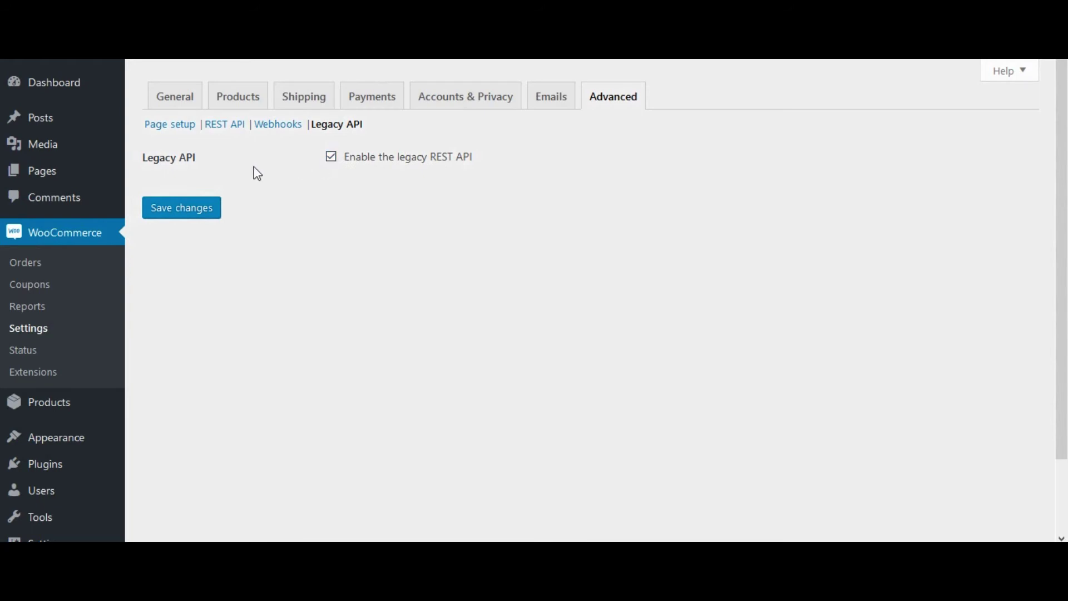
left_click(227, 125)
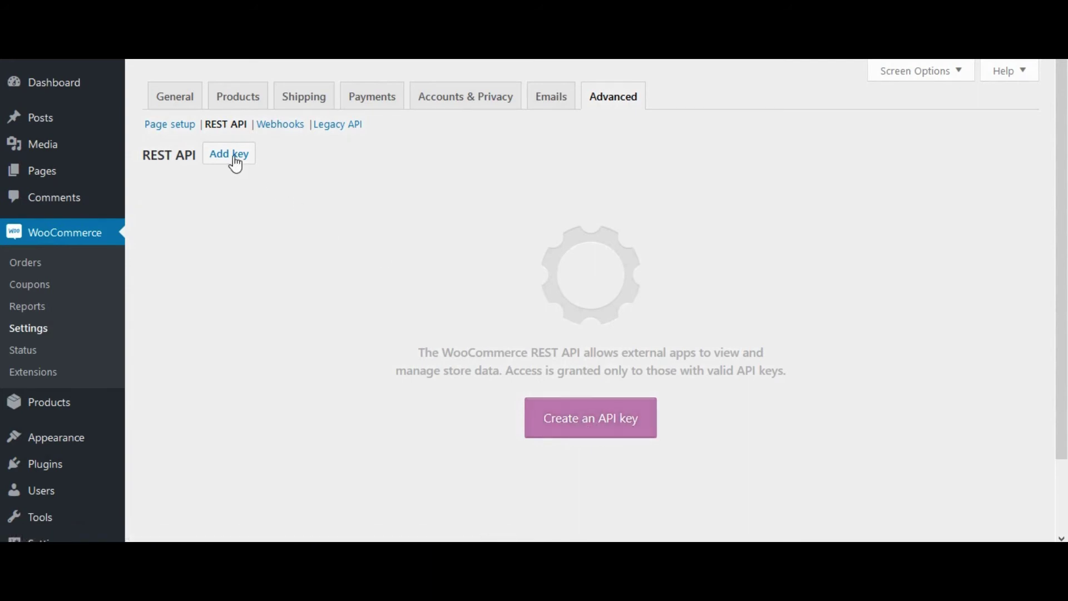
Step: Create a Read/Write REST API key described 'PGS Woo API' and select its consumer key
left_click(558, 417)
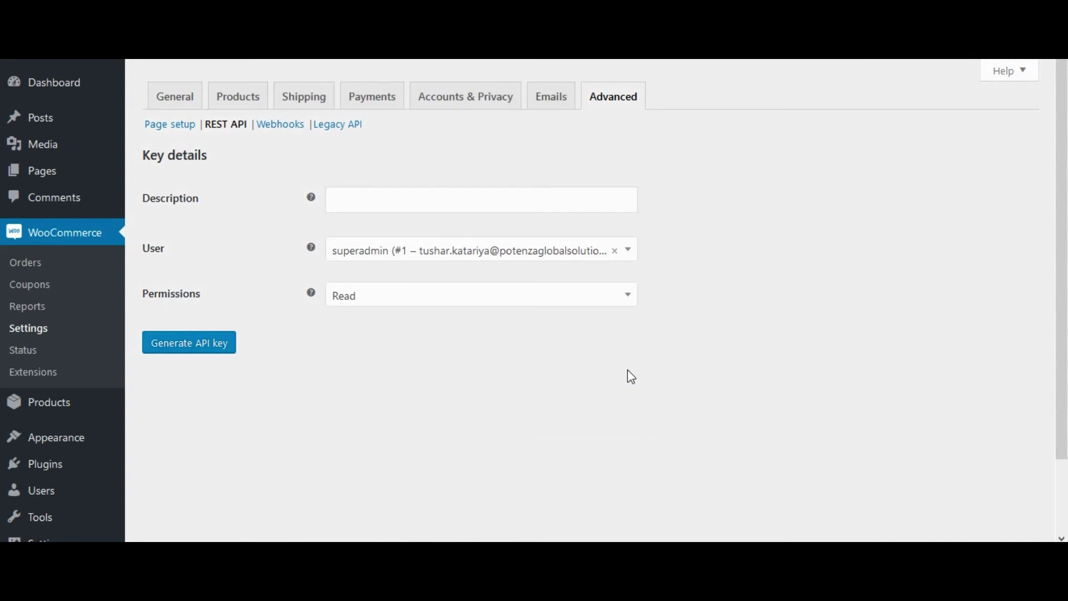
left_click(344, 203)
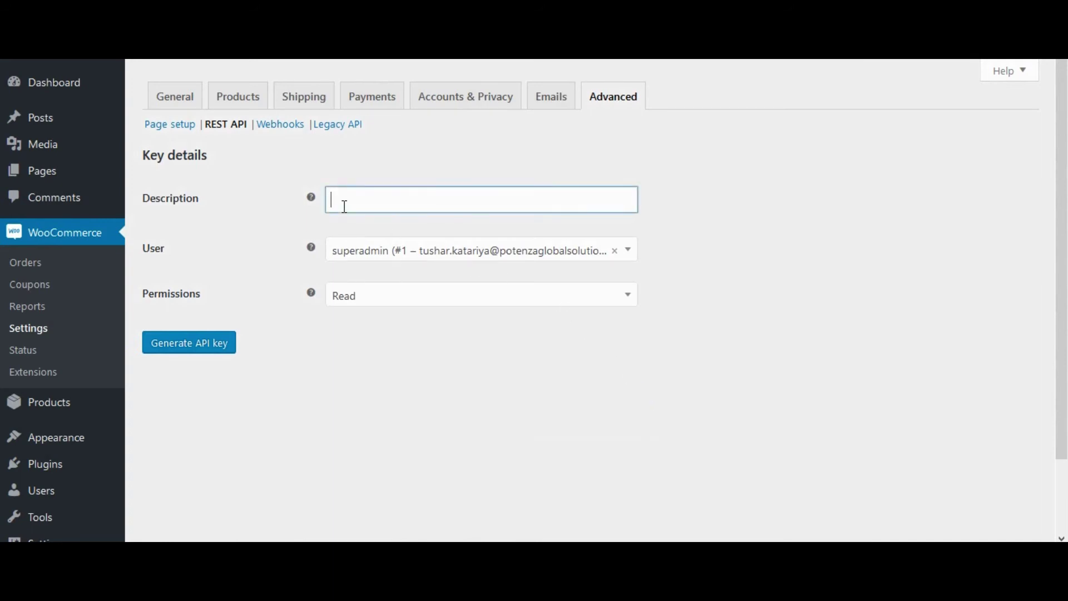
type("PG")
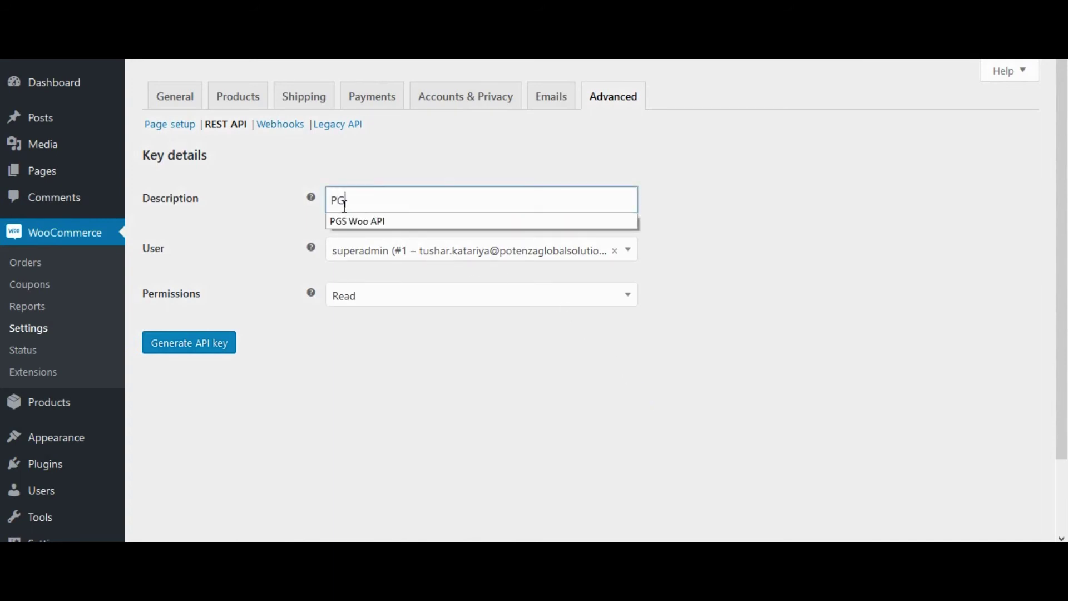
left_click(370, 223)
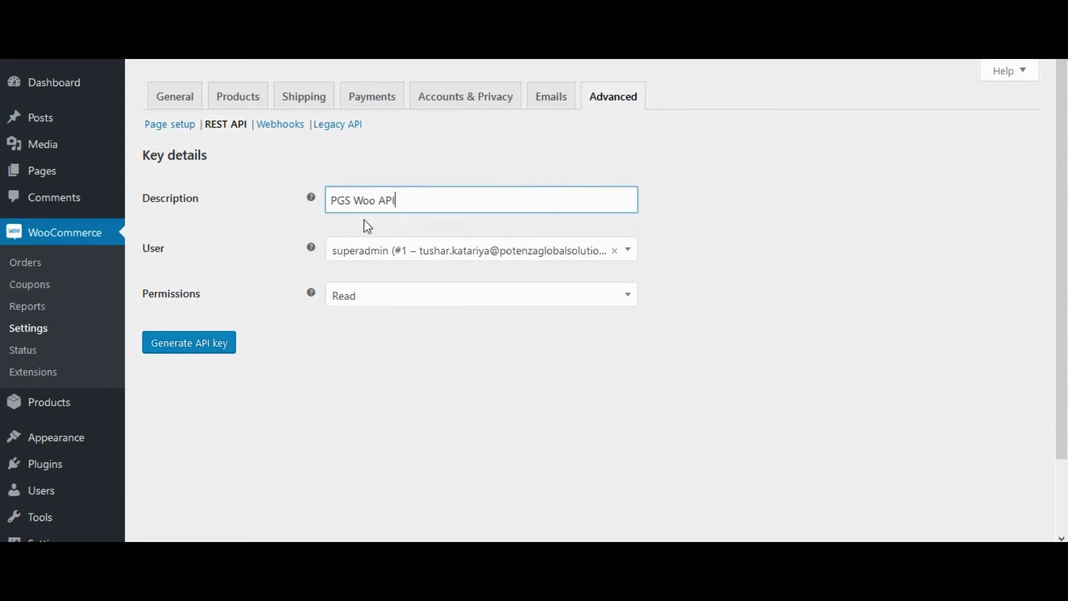
left_click(367, 295)
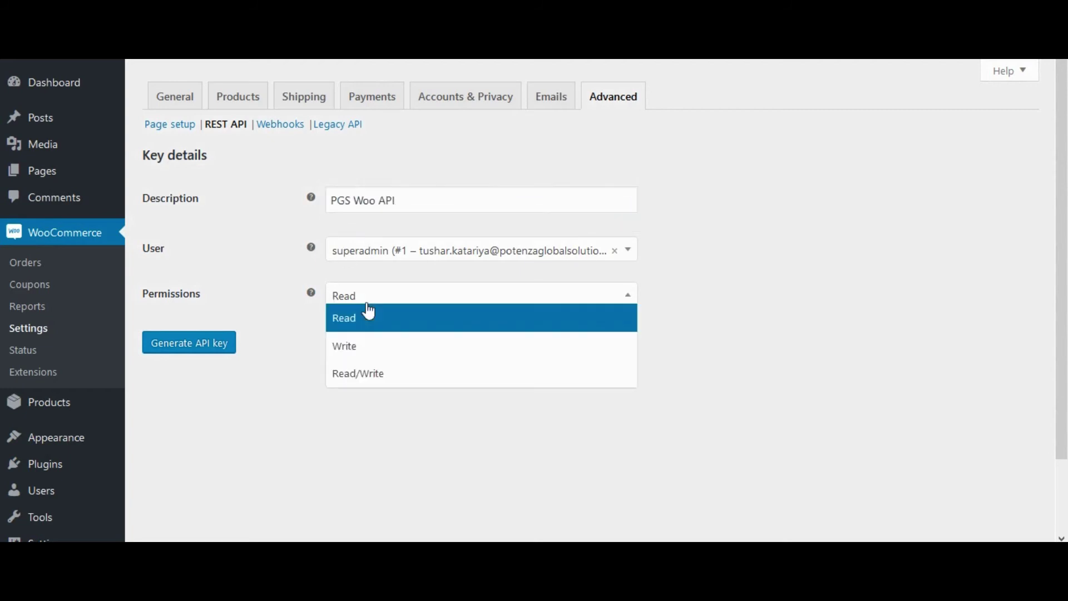
left_click(369, 373)
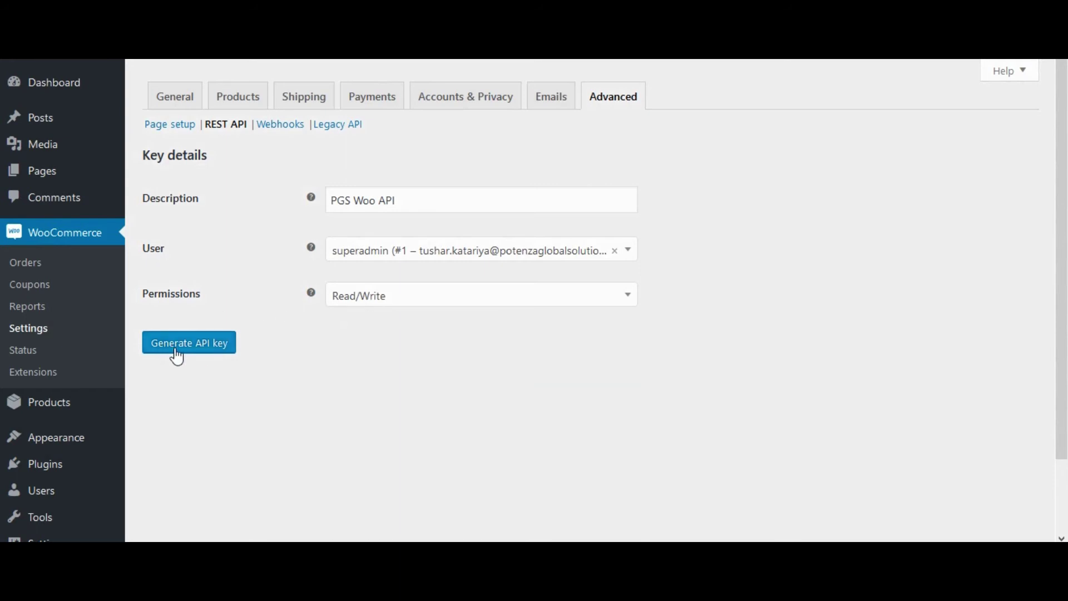
left_click(183, 344)
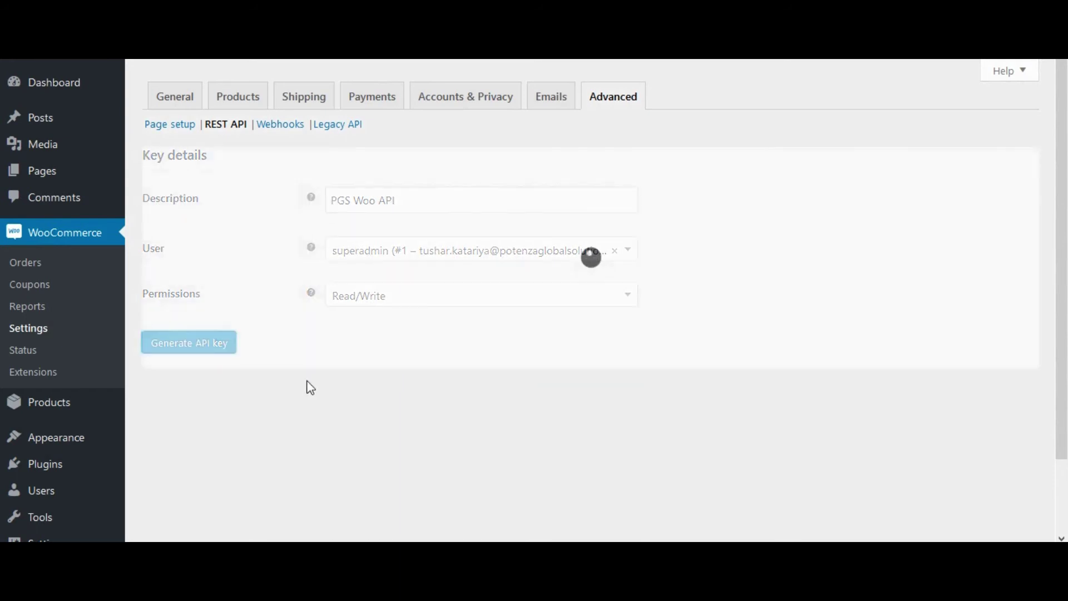
double_click(370, 204)
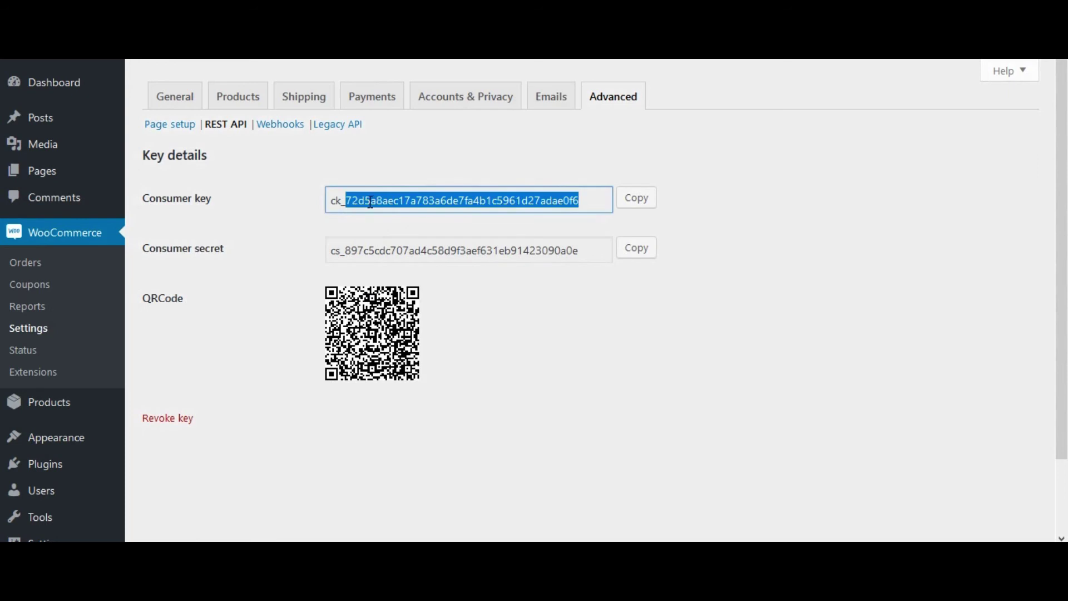
left_click(340, 200)
Step: Paste the full consumer key into the plugin's Consumer Key field
triple_click(342, 202)
key("ctrl+c")
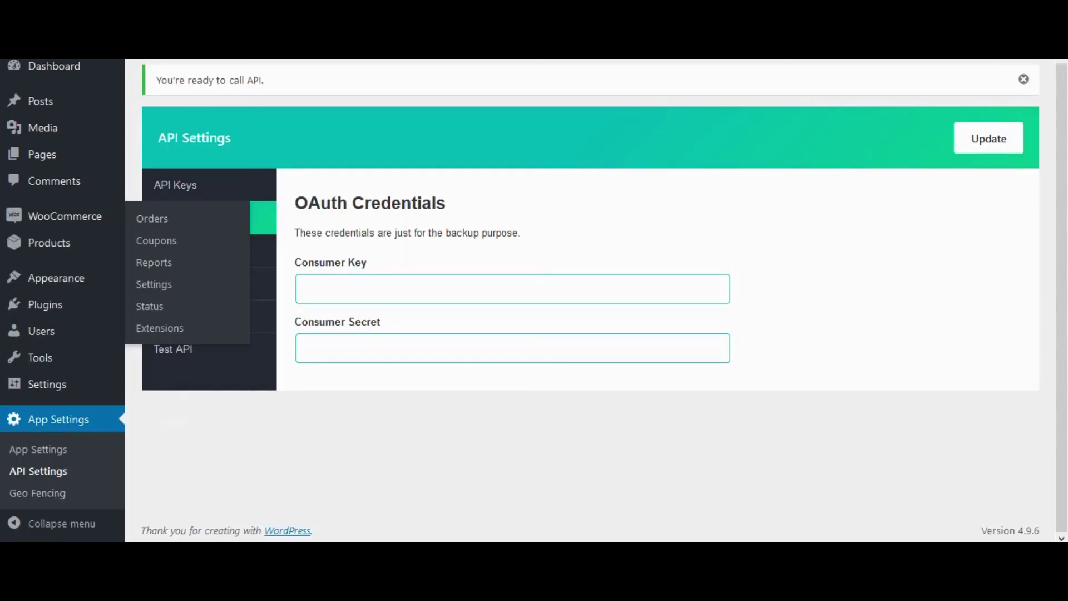
left_click(377, 288)
key("ctrl+v")
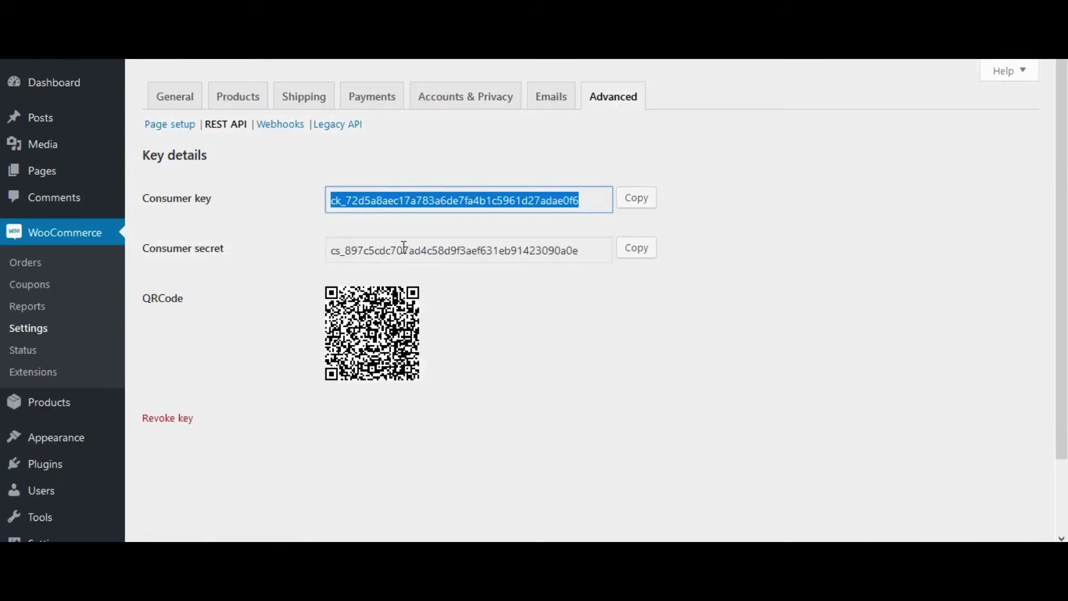
Step: Copy the consumer secret into the Consumer Secret field and update the settings
double_click(404, 250)
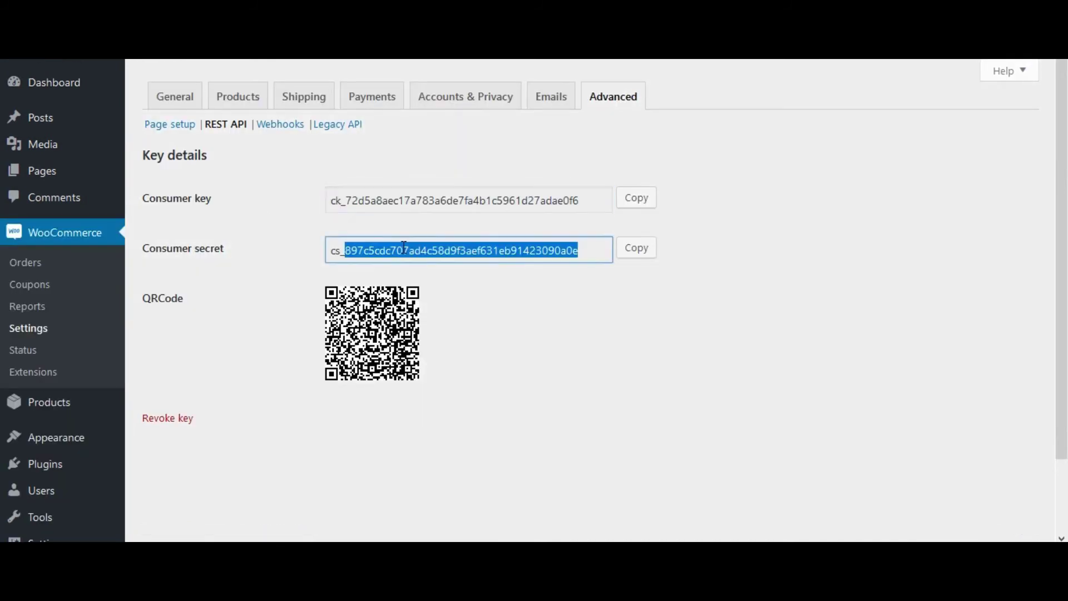
triple_click(404, 248)
key("ctrl+c")
left_click(320, 346)
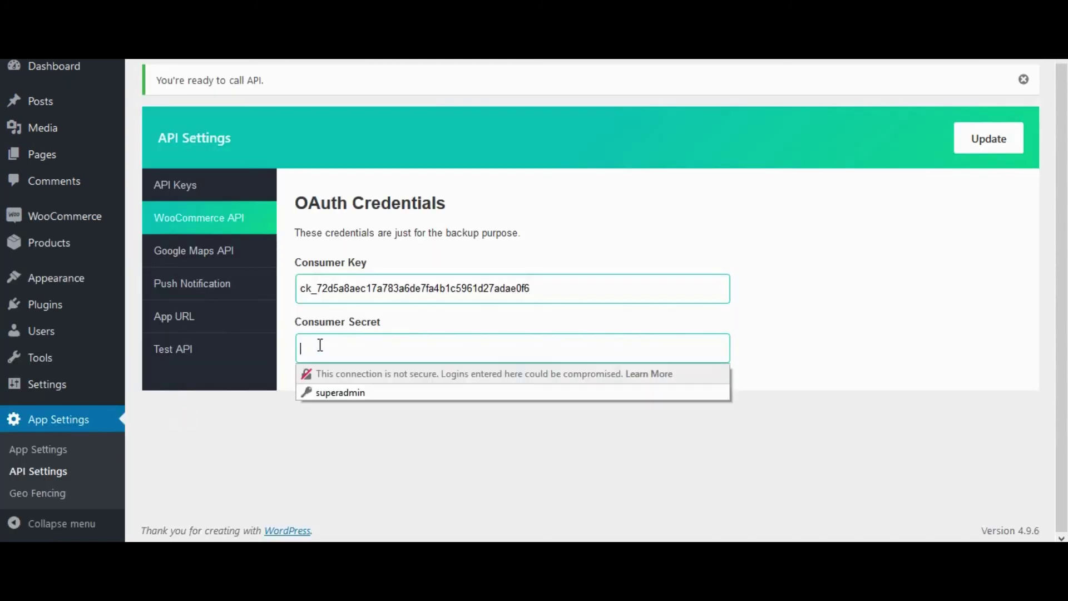
key("ctrl+v")
left_click(397, 401)
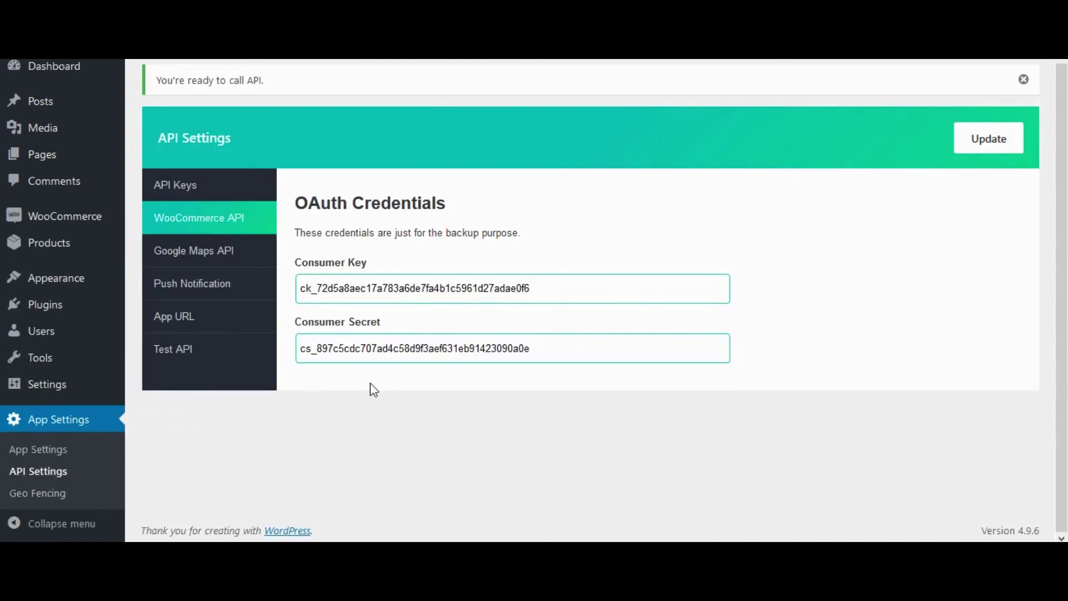
left_click(988, 142)
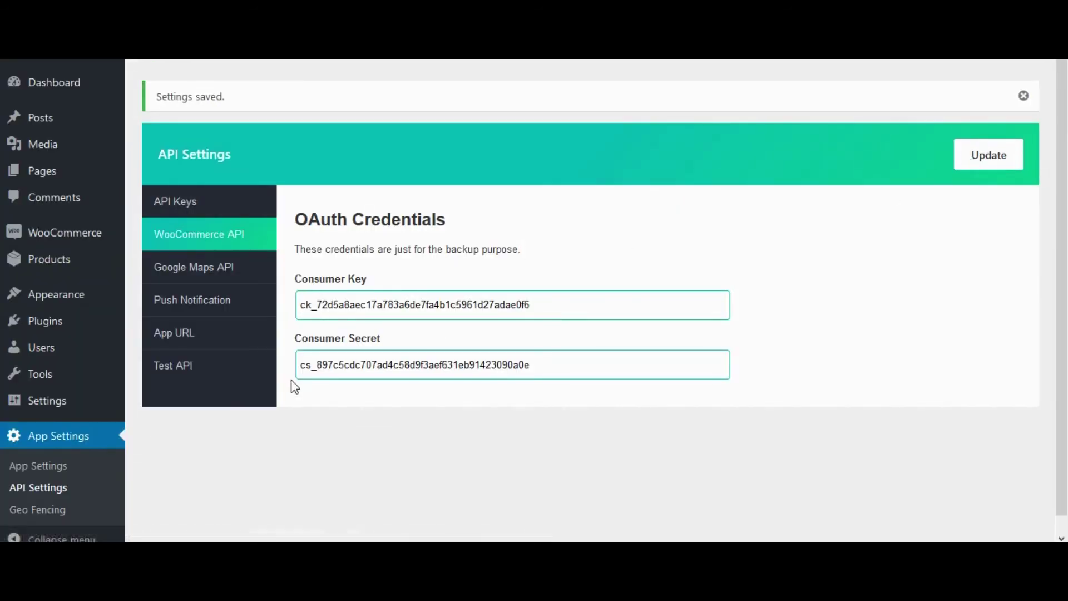
Step: Review the API Keys and WooCommerce API tabs, then run Check under Test API
left_click(180, 203)
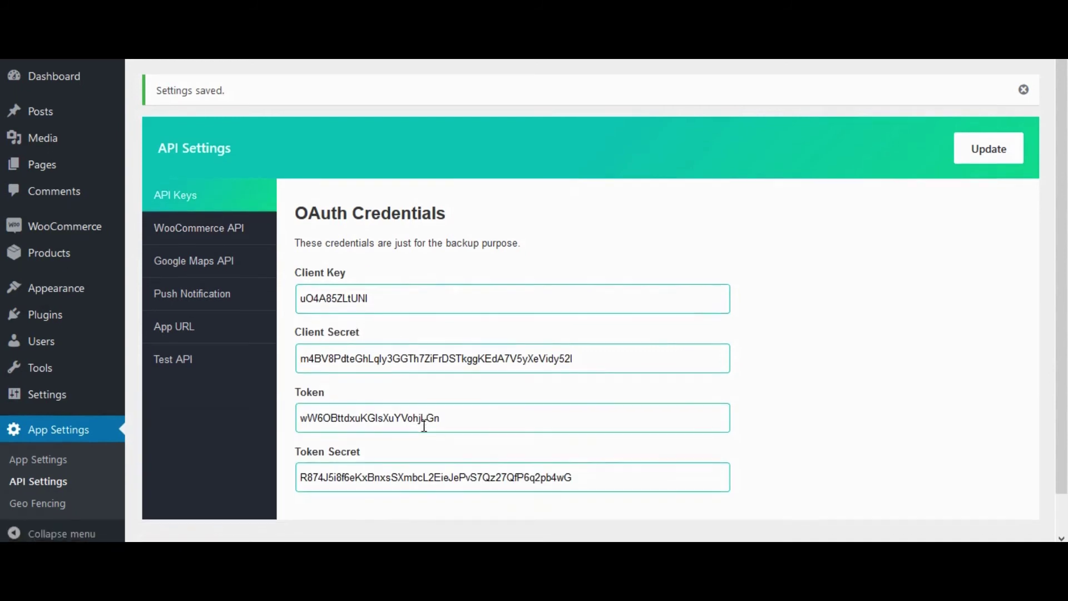
scroll(417, 351, "down", 1)
left_click(188, 209)
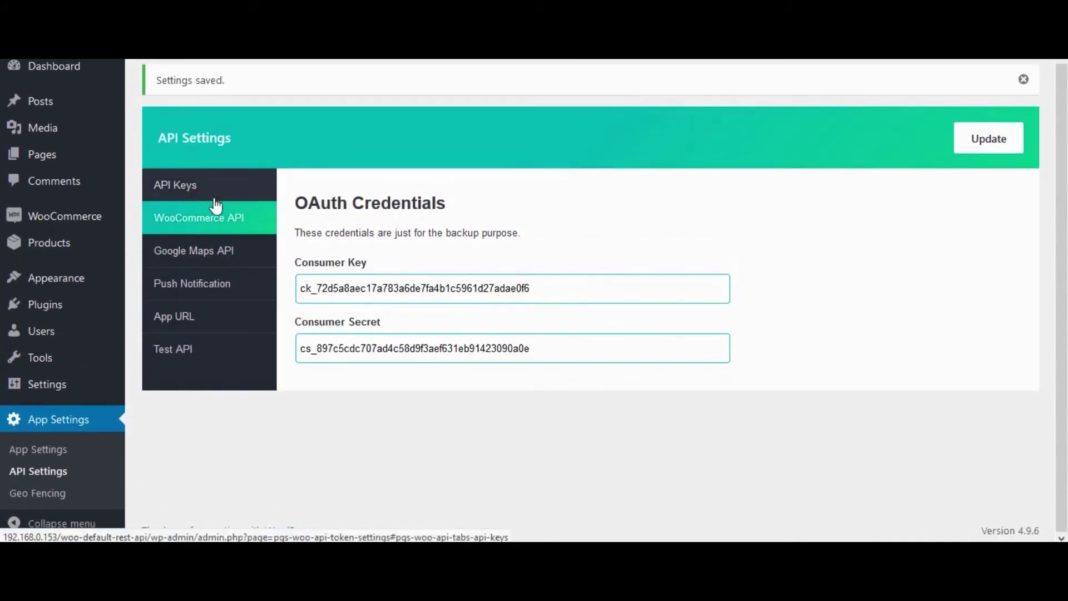
left_click(185, 351)
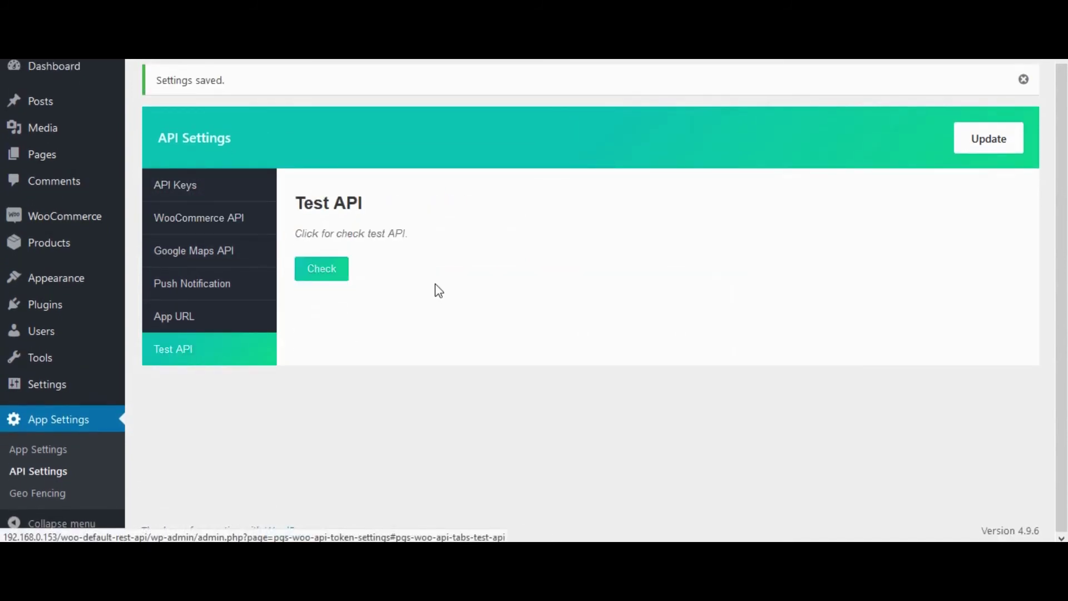
left_click(301, 271)
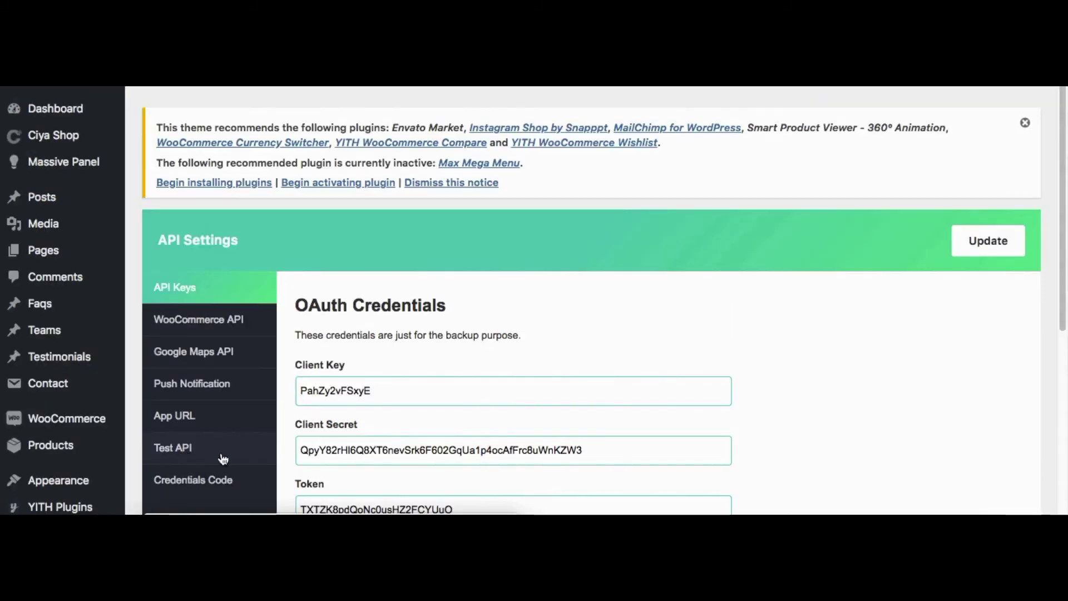
scroll(235, 451, "down", 5)
scroll(236, 452, "down", 5)
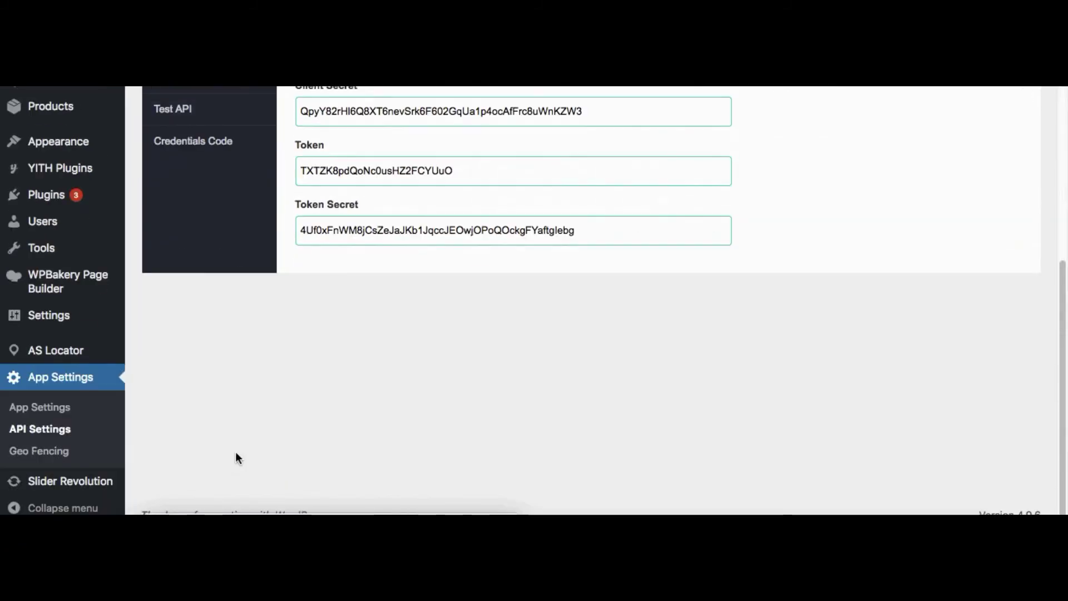
scroll(235, 452, "up", 5)
scroll(236, 451, "up", 3)
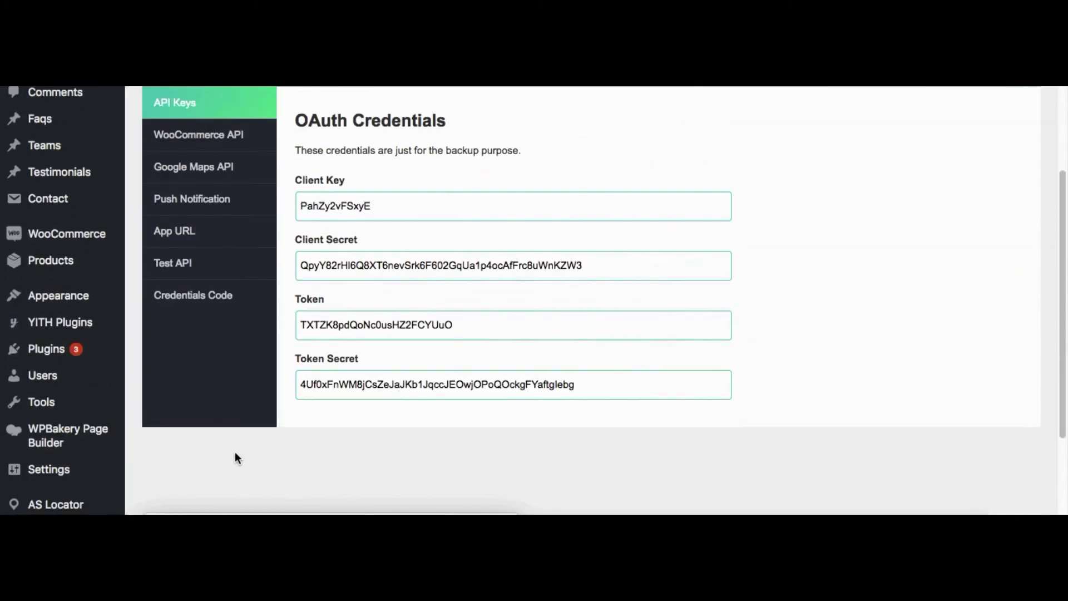
Step: Generate the iOS credentials code, copy the #define block, and switch to Xcode
left_click(184, 302)
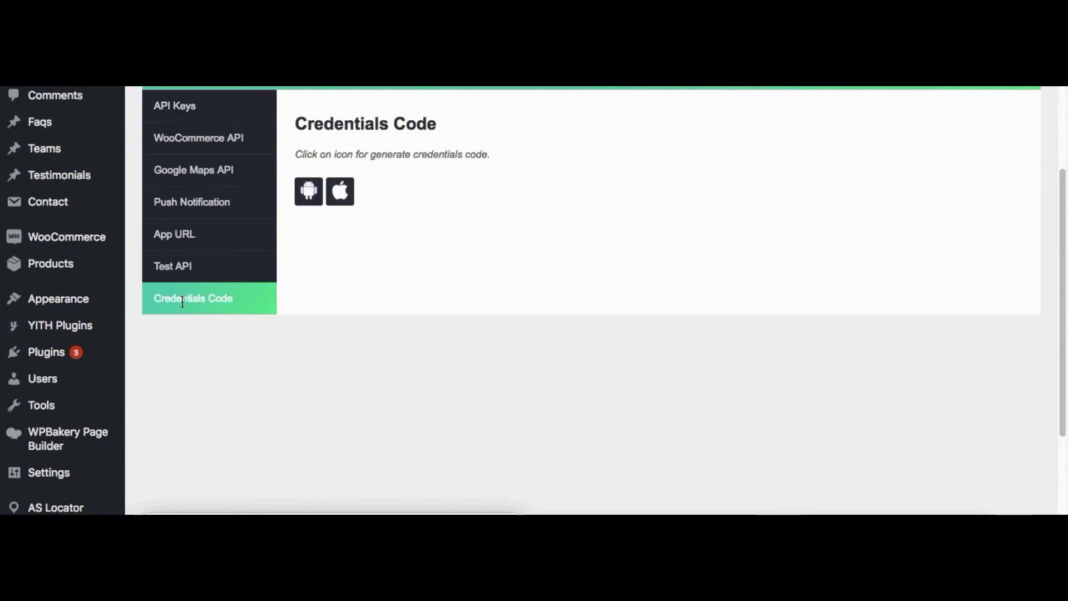
left_click(334, 196)
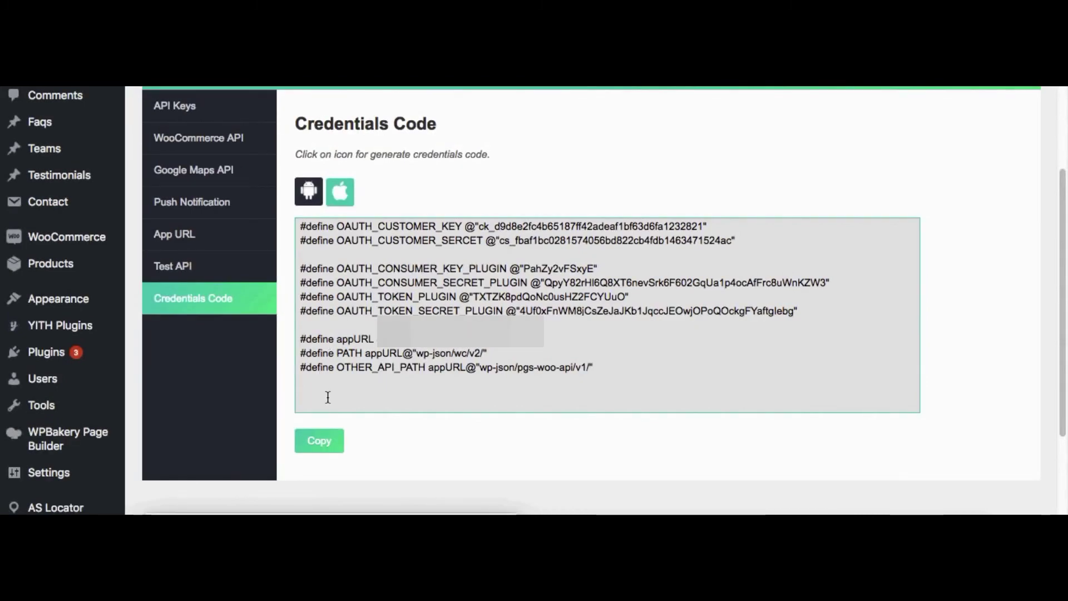
left_click(326, 443)
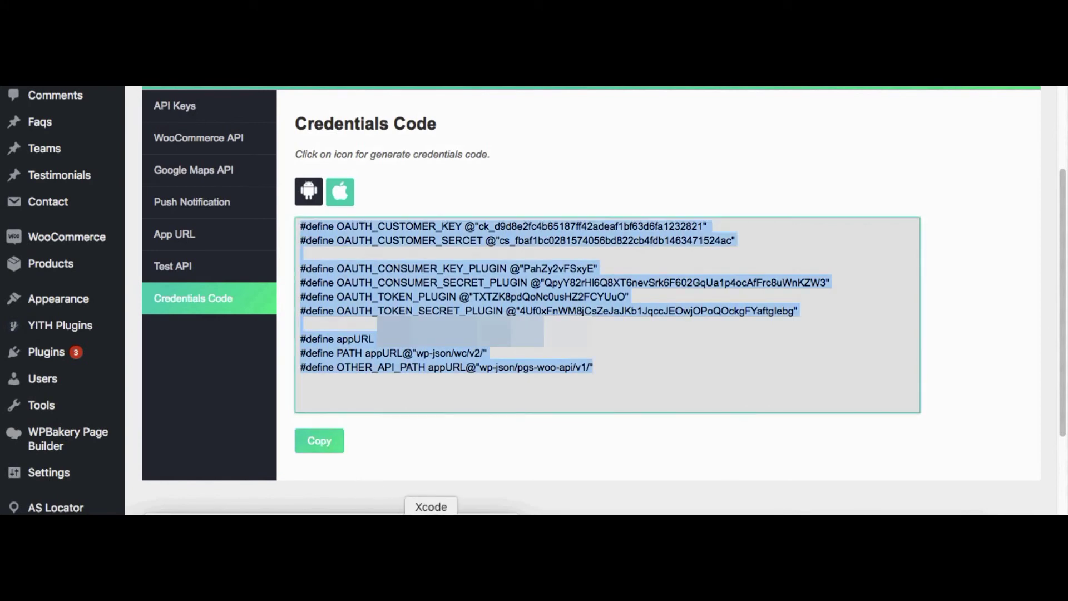
left_click(431, 526)
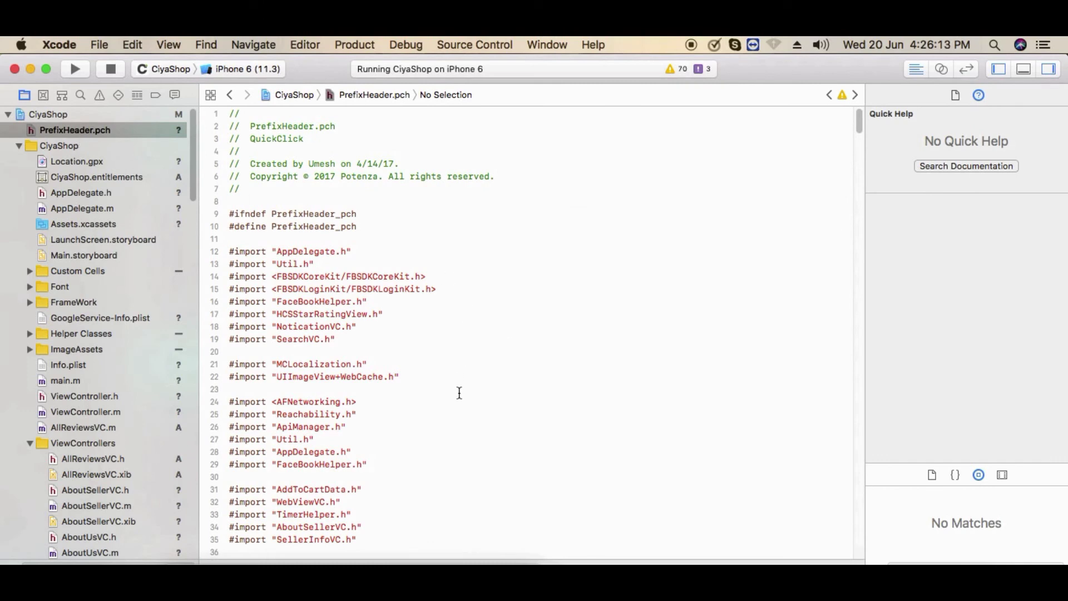
scroll(458, 392, "down", 4)
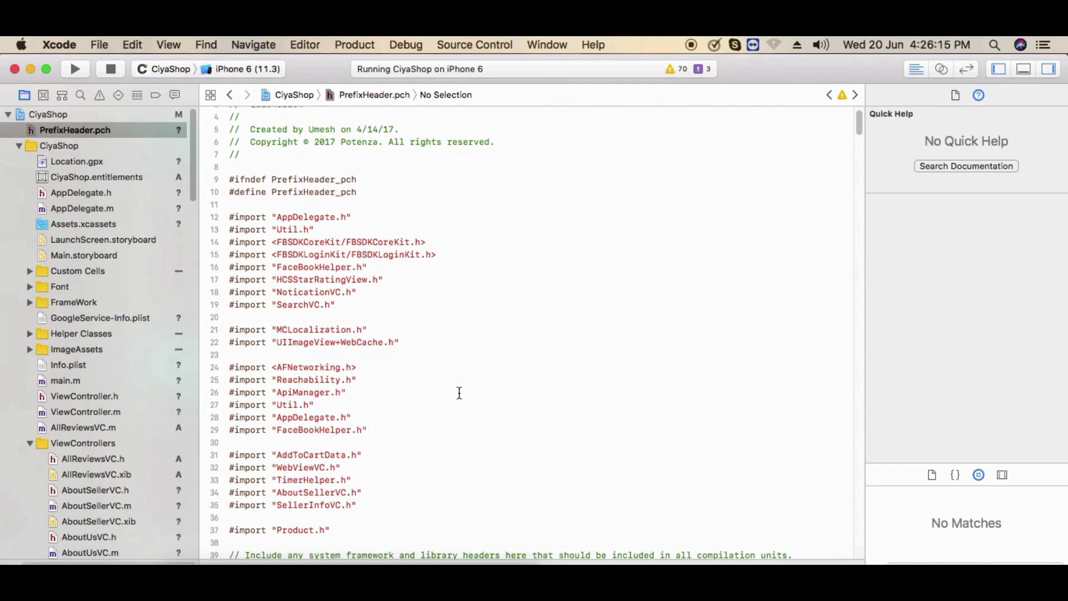
scroll(459, 393, "down", 3)
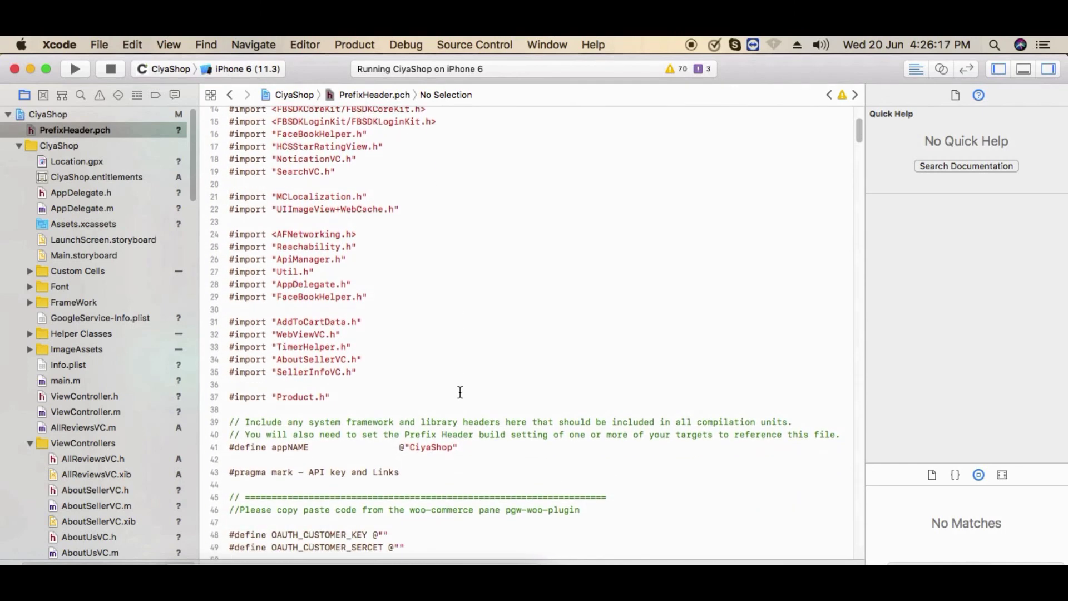
scroll(458, 393, "down", 3)
scroll(458, 392, "down", 2)
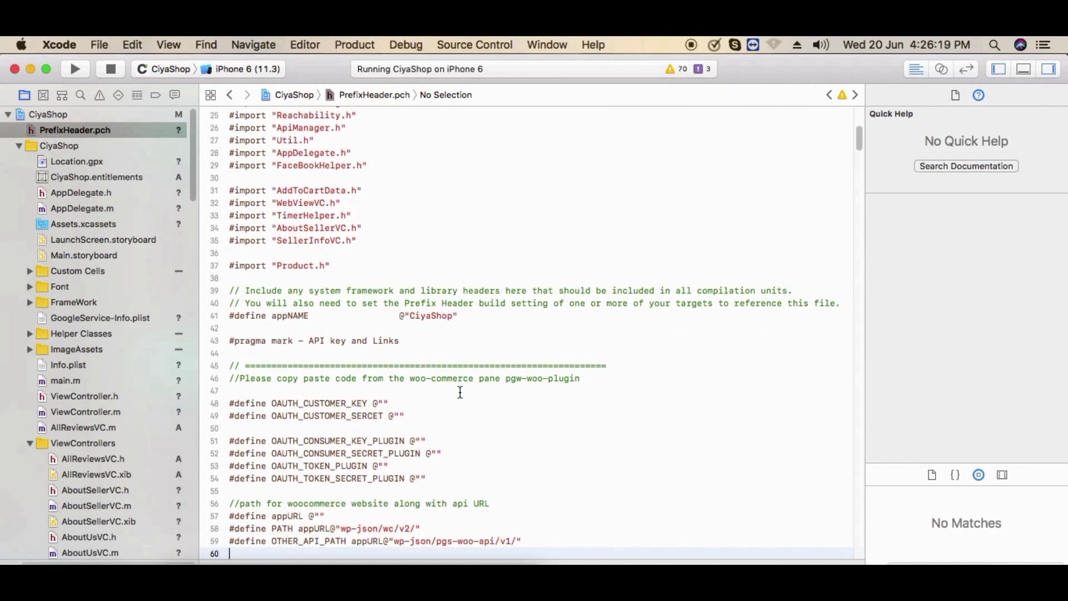
scroll(458, 392, "down", 1)
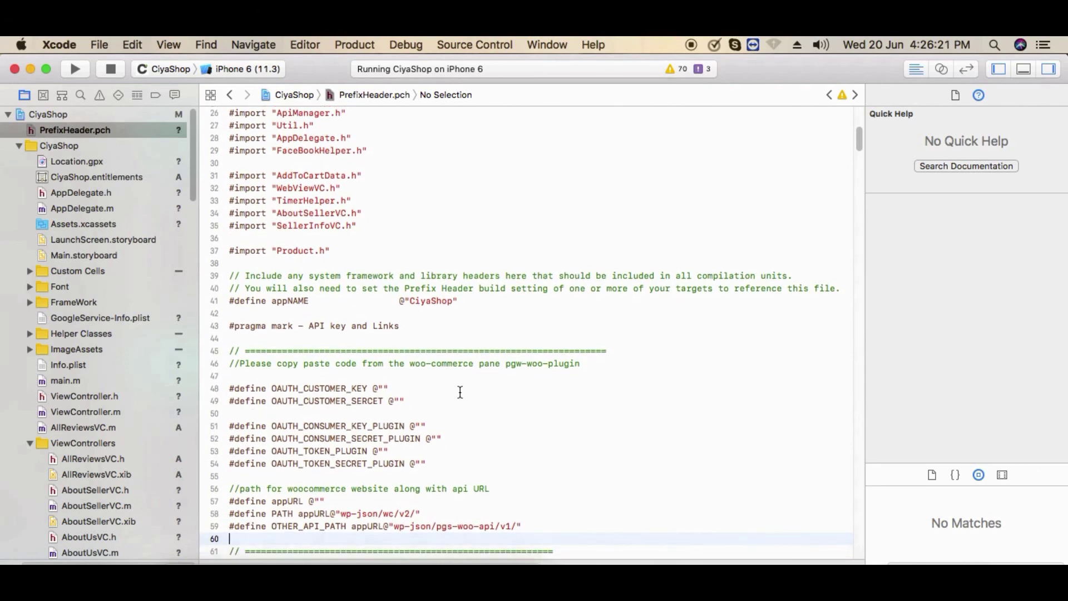
scroll(458, 392, "down", 1)
scroll(458, 392, "down", 1)
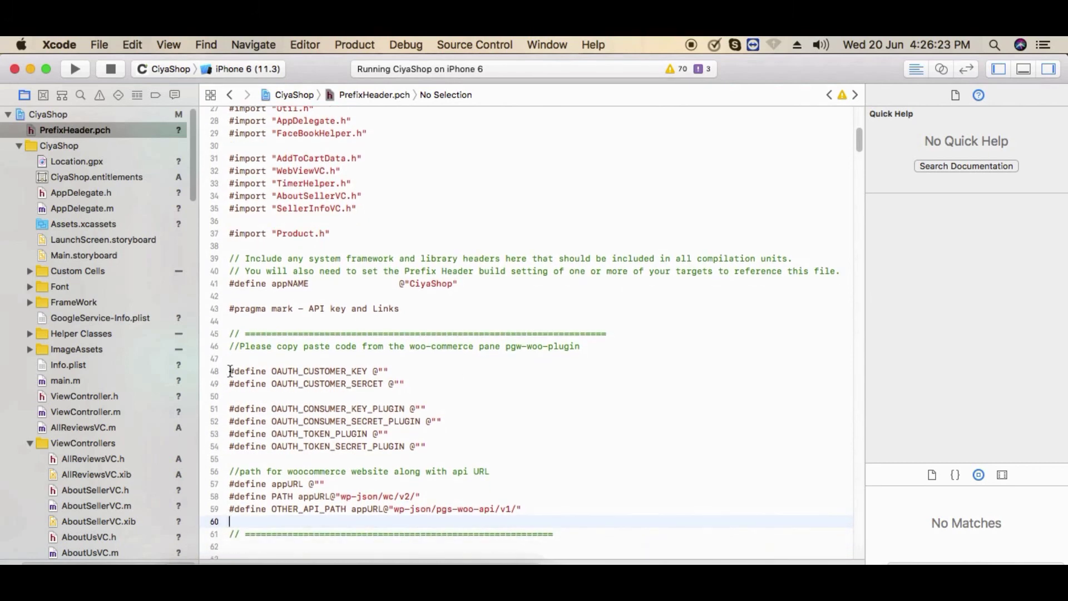
Step: Replace PrefixHeader.pch lines 48–59 with the credentials code and run CiyaShop in the simulator
left_click_drag(230, 370, 533, 509)
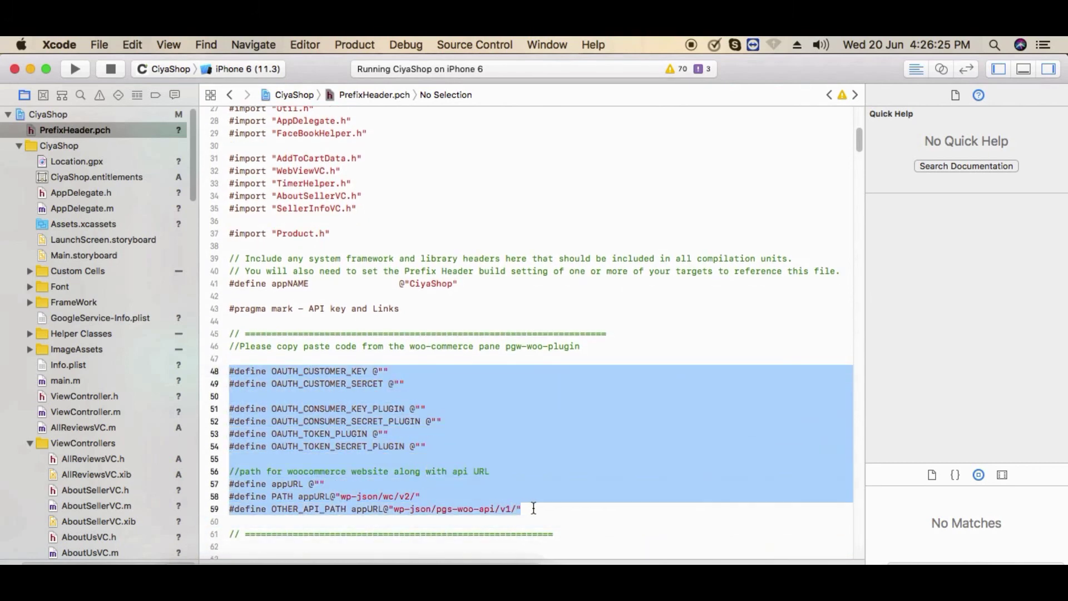
left_click(132, 47)
left_click(168, 128)
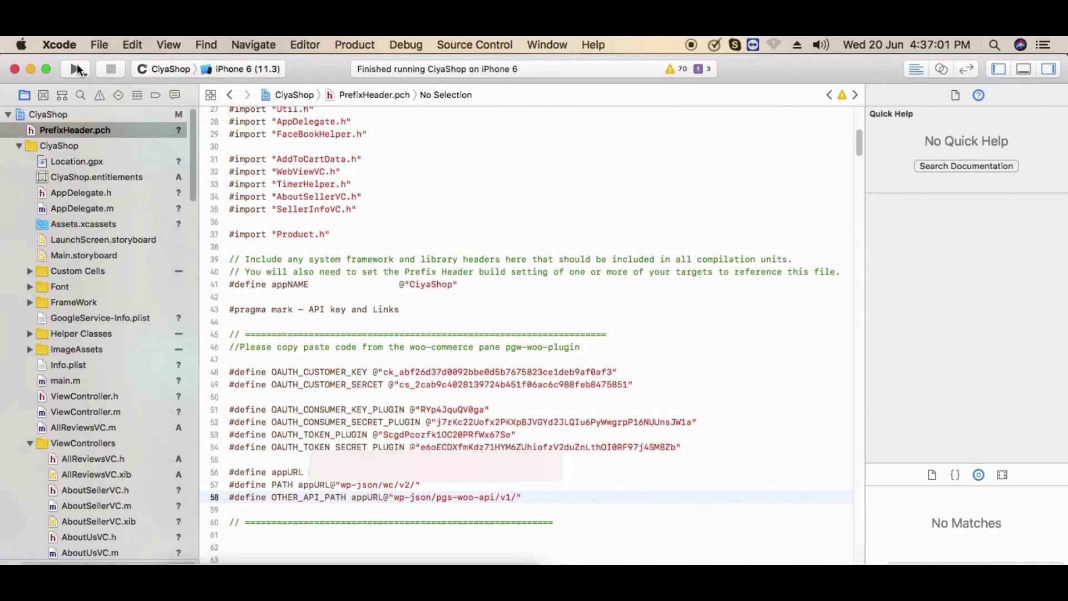
left_click(77, 69)
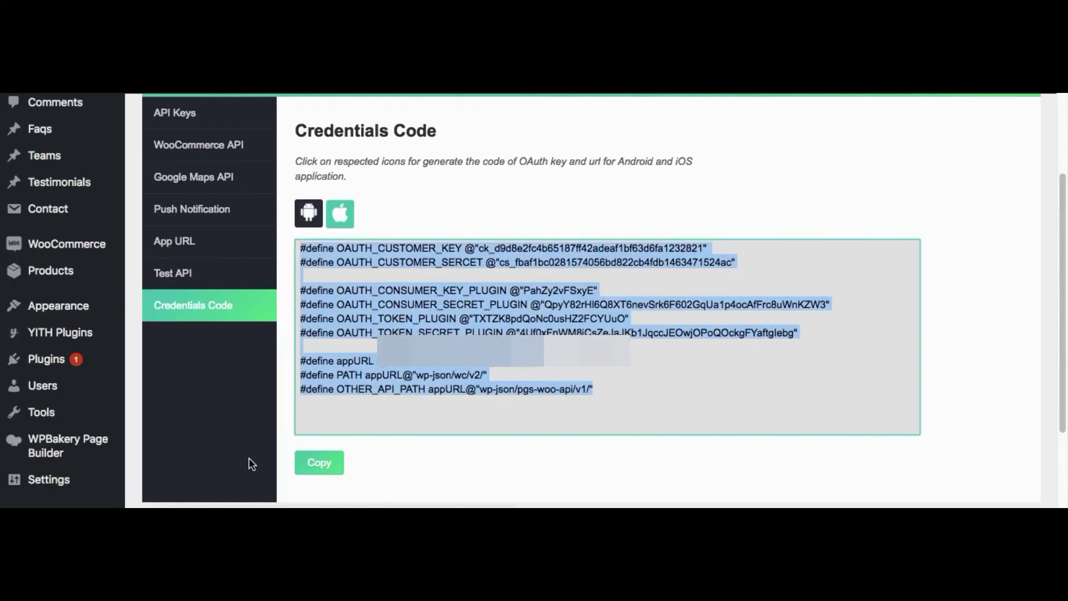
scroll(97, 469, "down", 2)
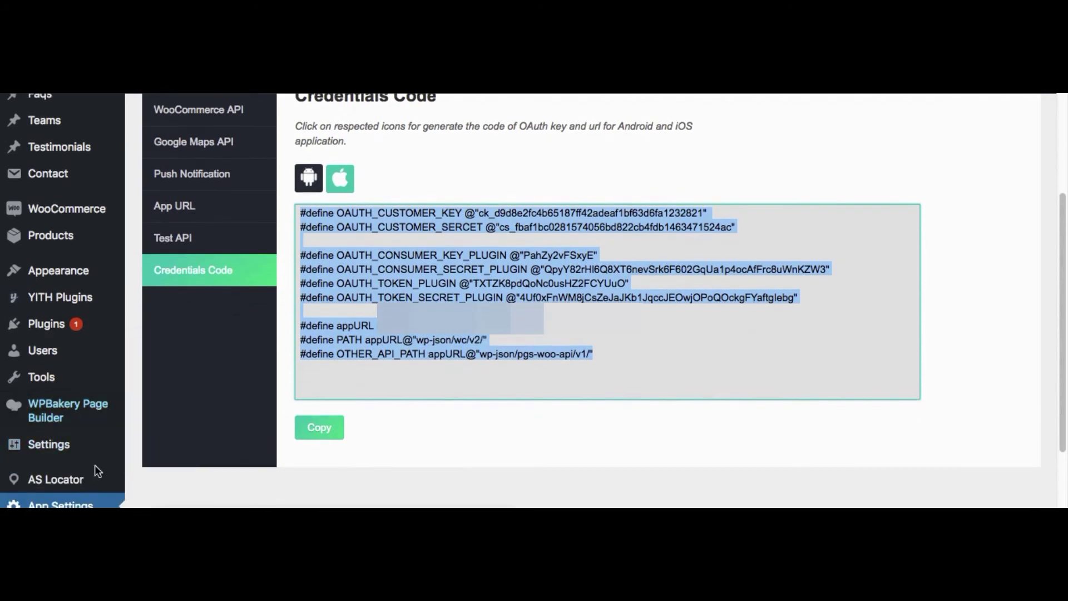
scroll(107, 501, "down", 2)
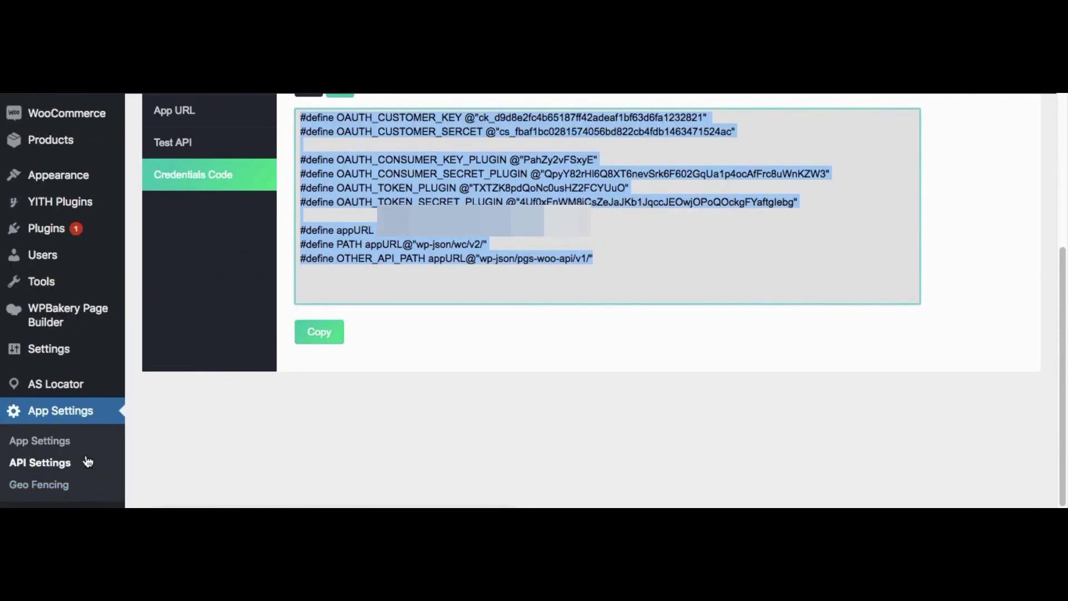
Step: Open the App Settings page from the WordPress admin sidebar
left_click(40, 441)
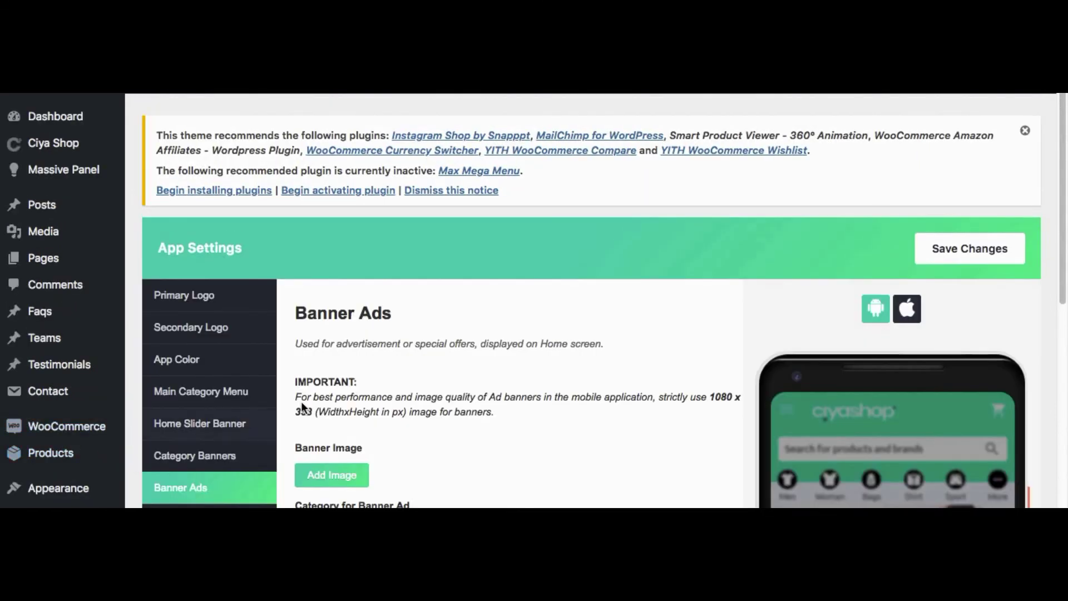
scroll(360, 393, "down", 3)
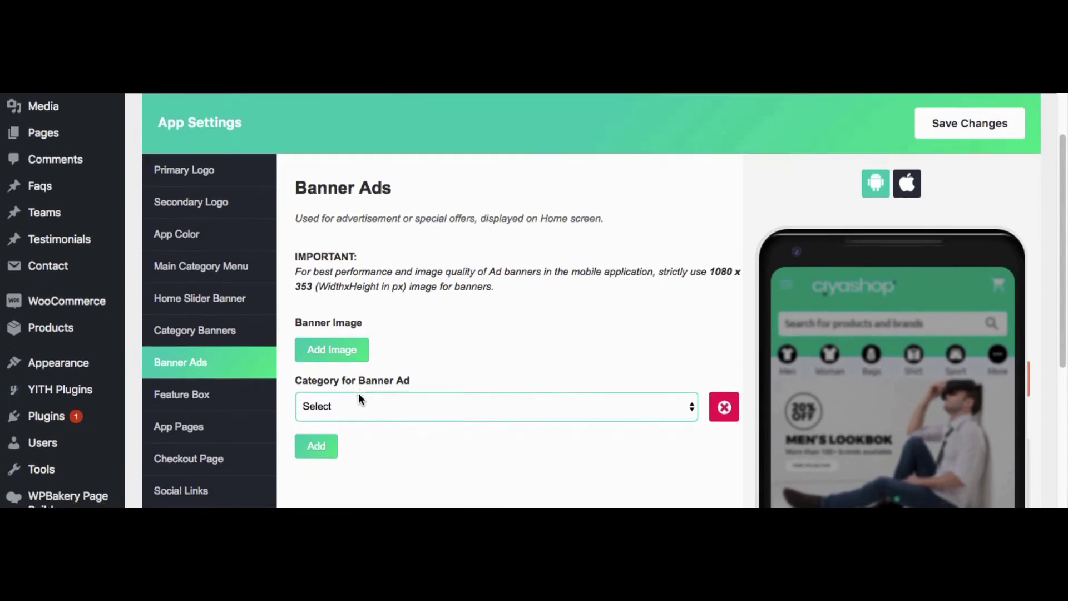